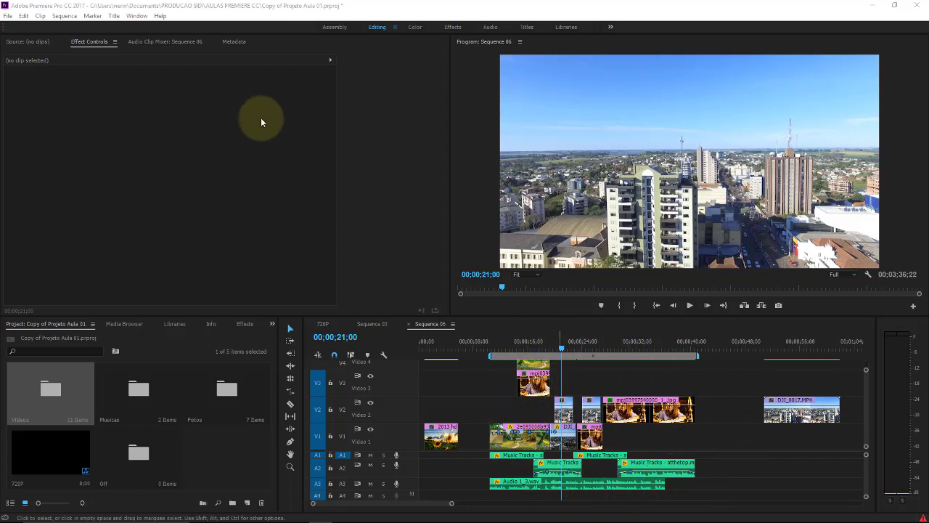
- Place the playhead at 00;00;14;17 on the forest path scene, leaving the File menu unused
left_click(8, 16)
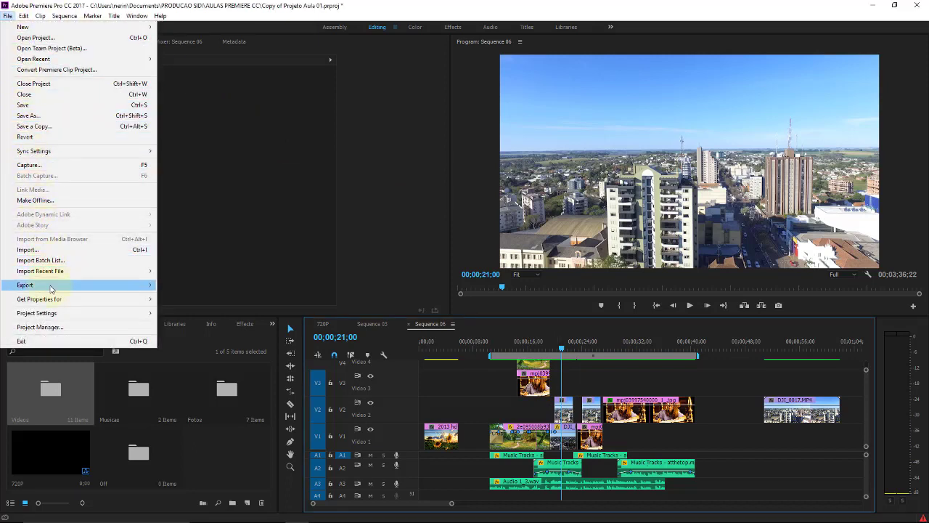
mouse_move(51, 289)
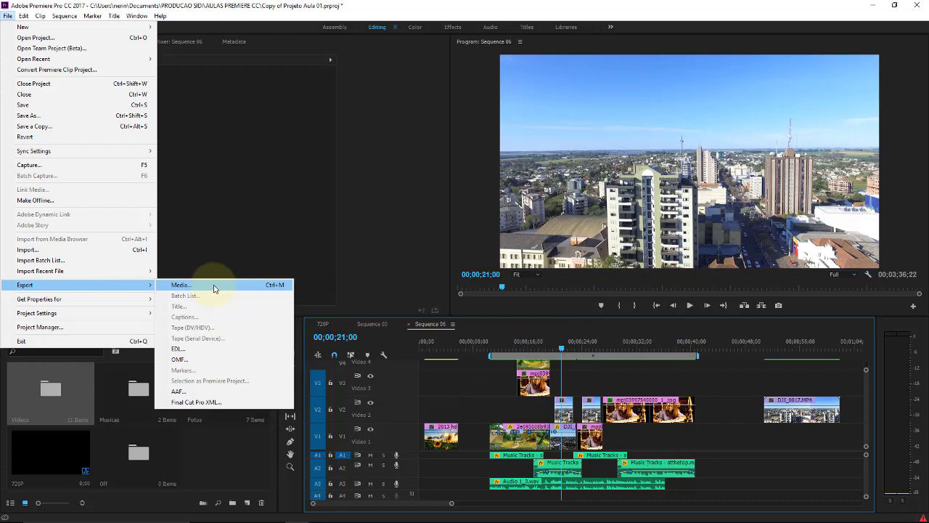
left_click(516, 344)
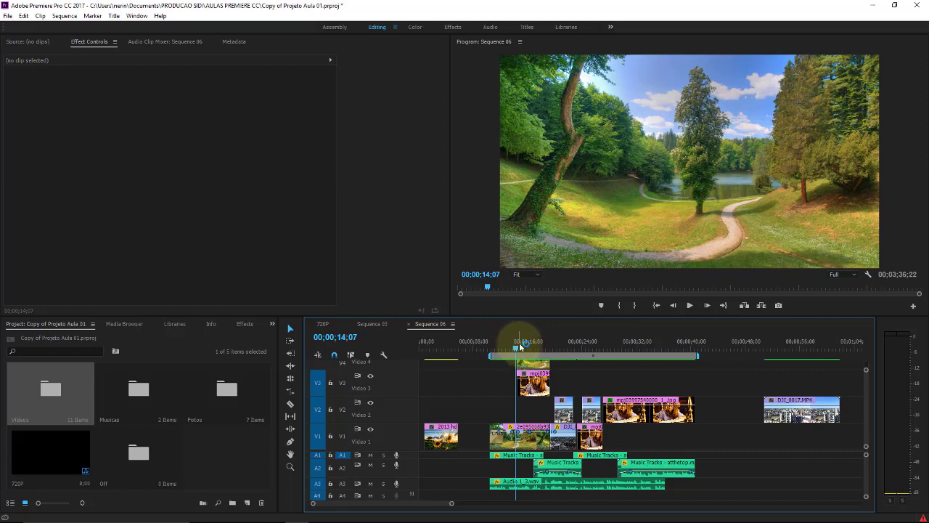
left_click(520, 345)
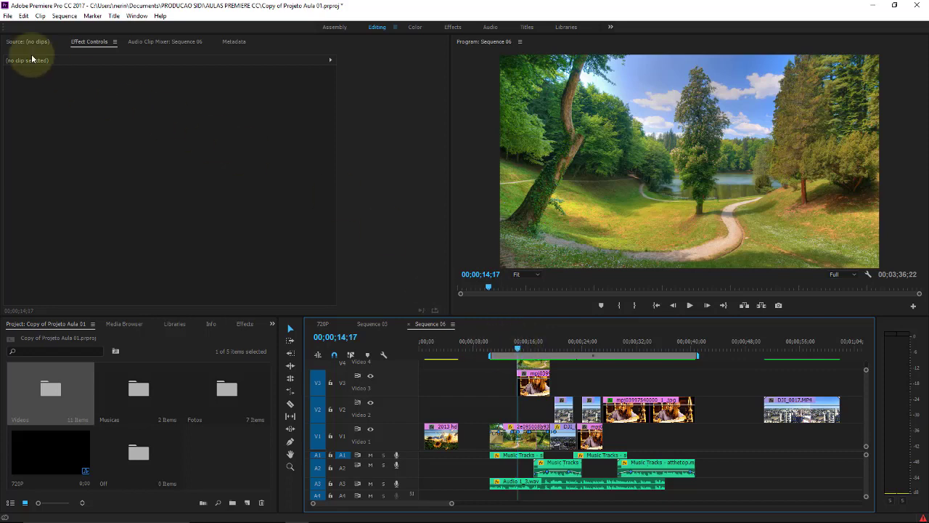
left_click(9, 20)
mouse_move(65, 270)
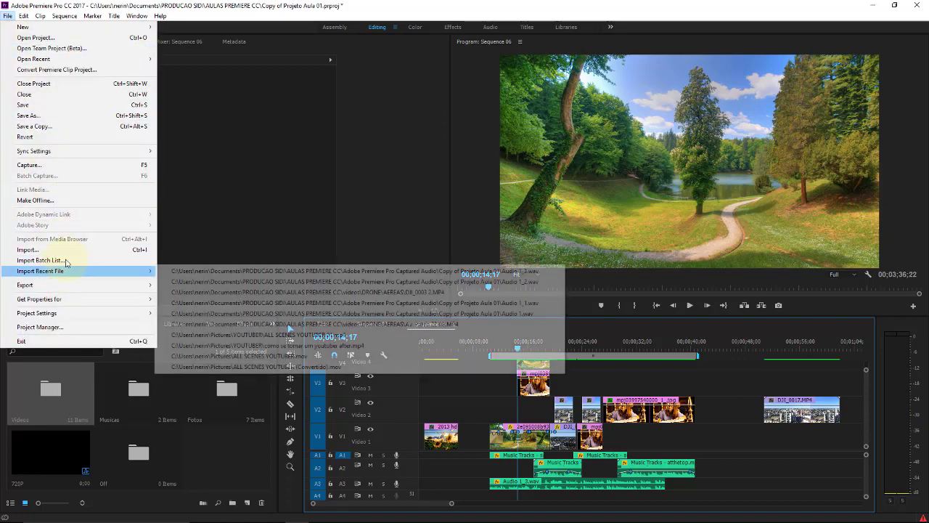
left_click(715, 383)
- Open Export Media settings for Sequence 06, defaulting to AVI with the NTSC DV preset
mouse_move(695, 509)
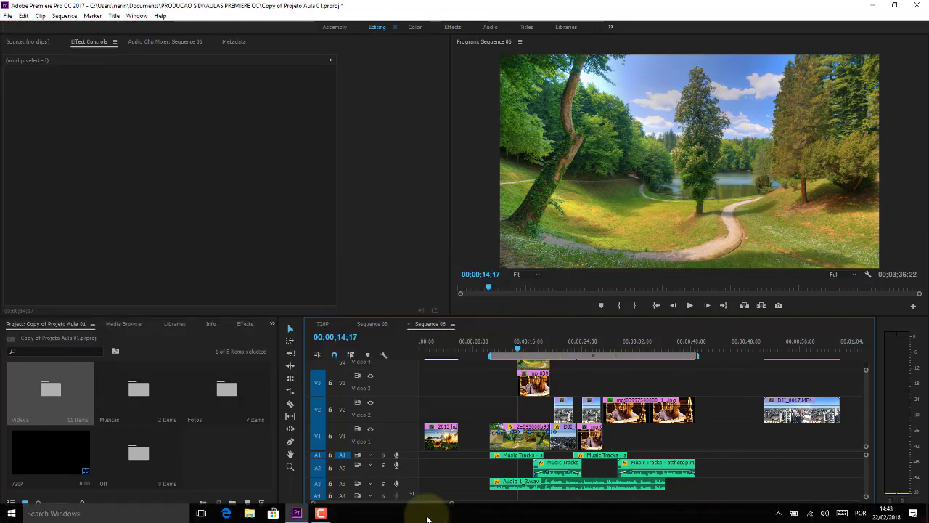
left_click(320, 513)
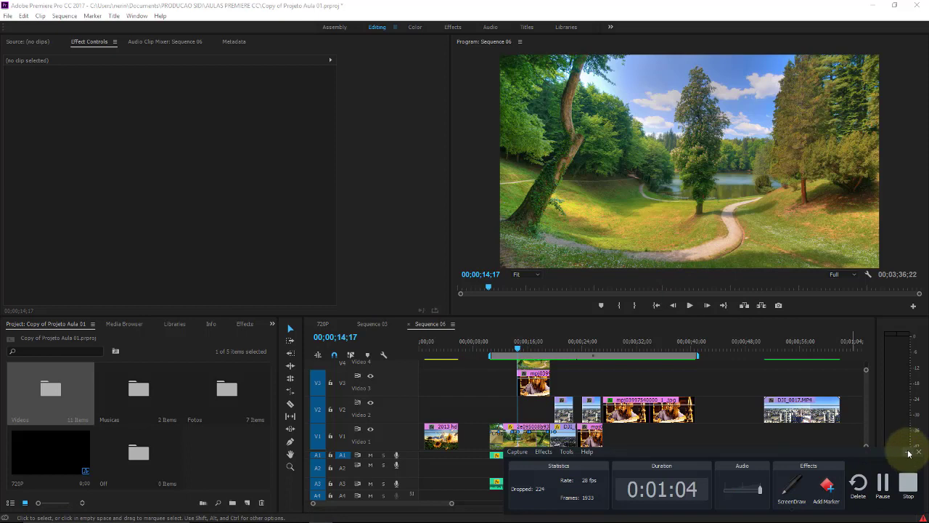
left_click(909, 454)
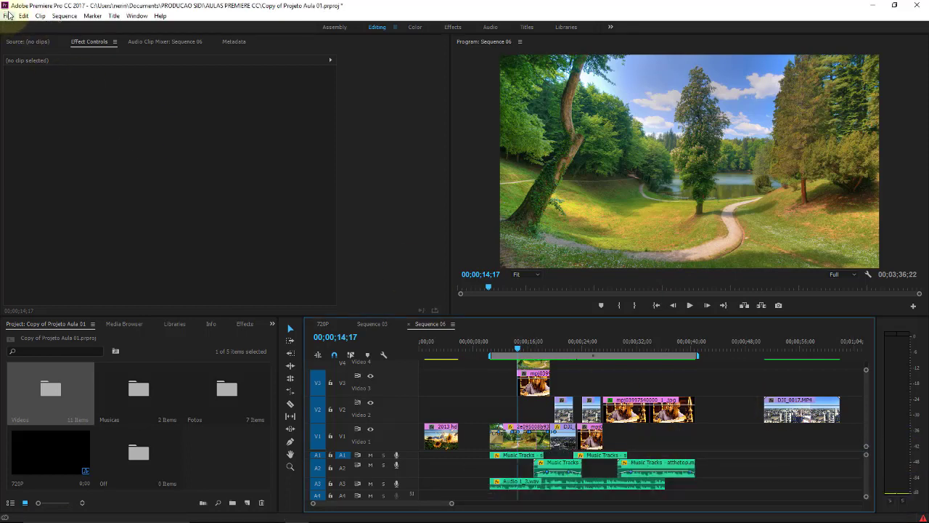
left_click(8, 16)
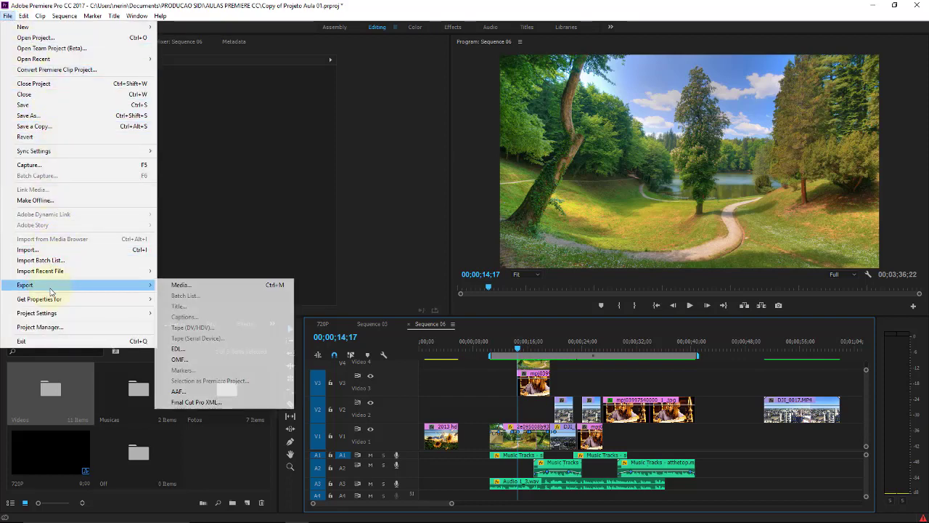
left_click(184, 288)
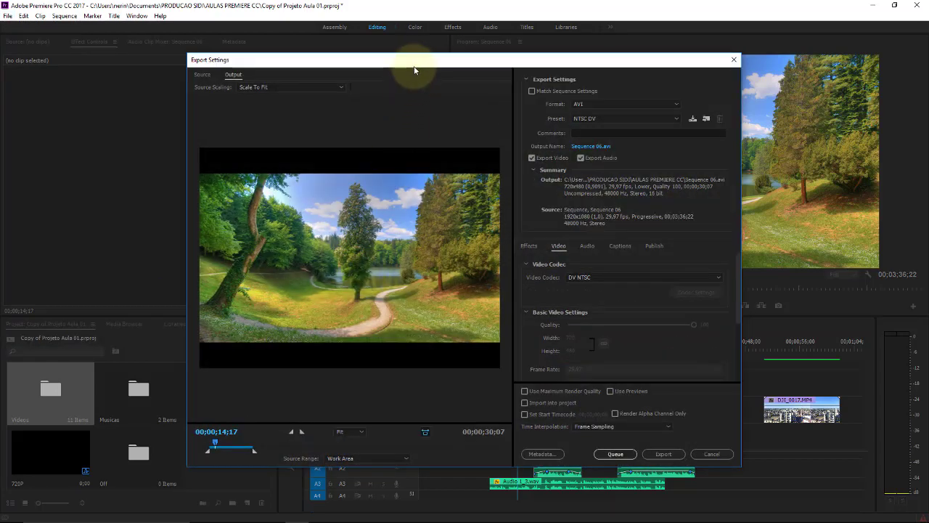
- Shift the Export Settings dialog left and open the Format list, currently AVI
left_click_drag(407, 60, 362, 45)
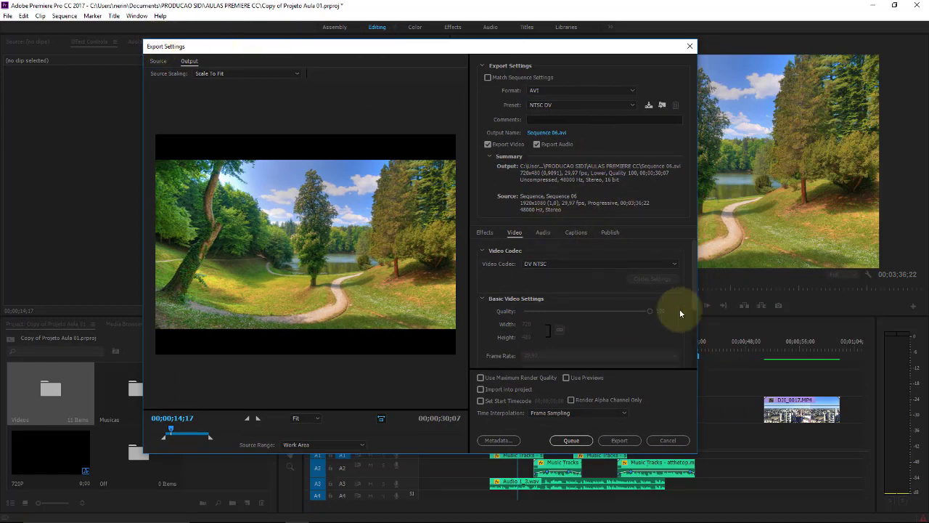
left_click_drag(618, 46, 408, 55)
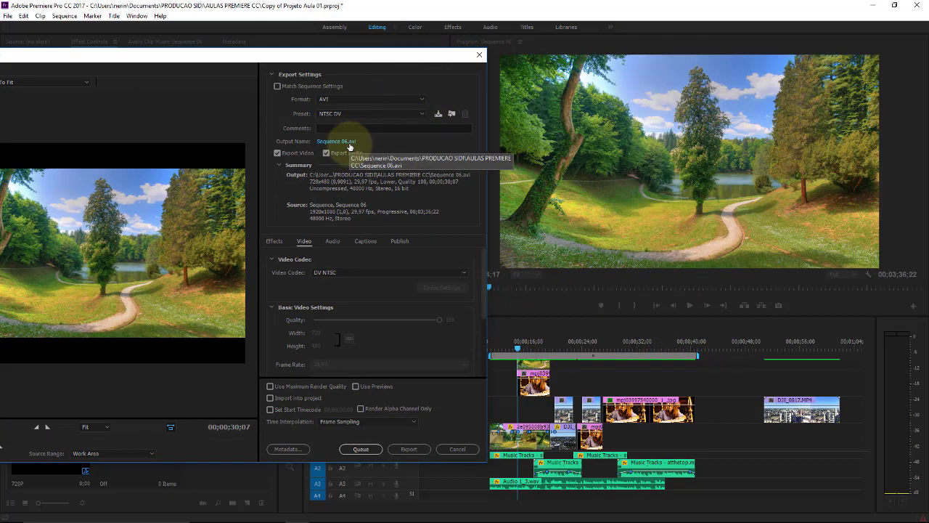
left_click(421, 99)
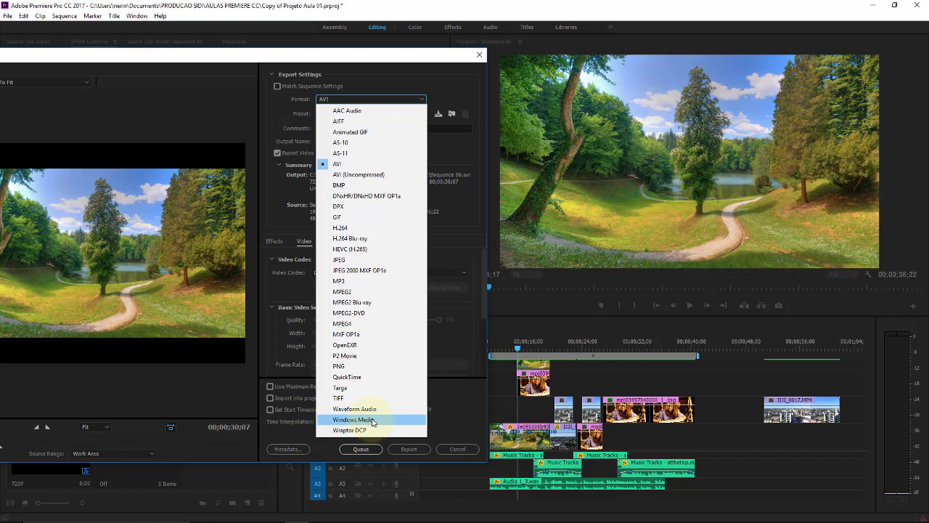
- Switch the export format from AVI to H.264, then open its Preset list
left_click(374, 420)
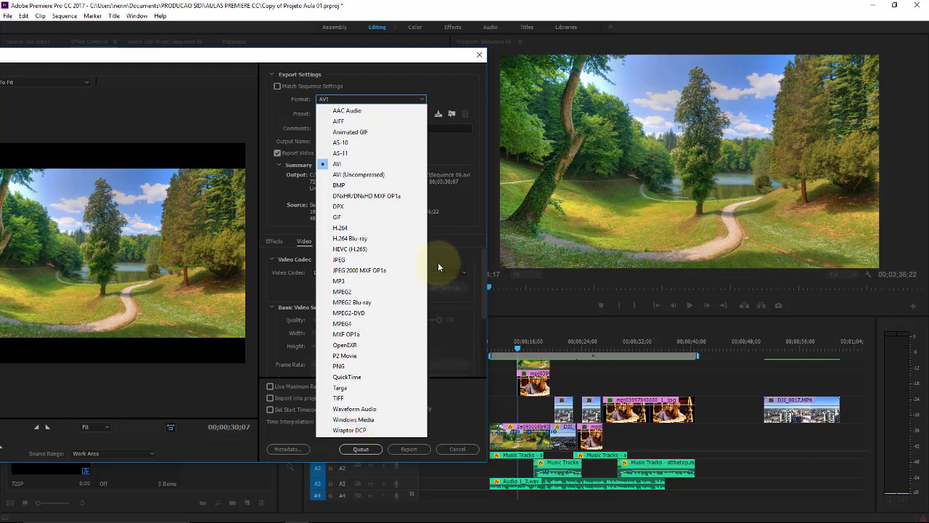
left_click(455, 227)
left_click(399, 99)
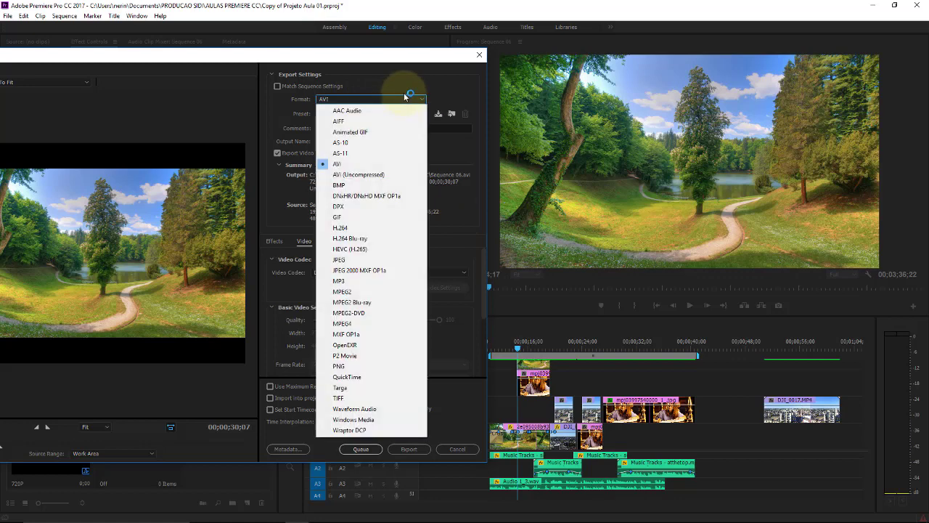
left_click(381, 227)
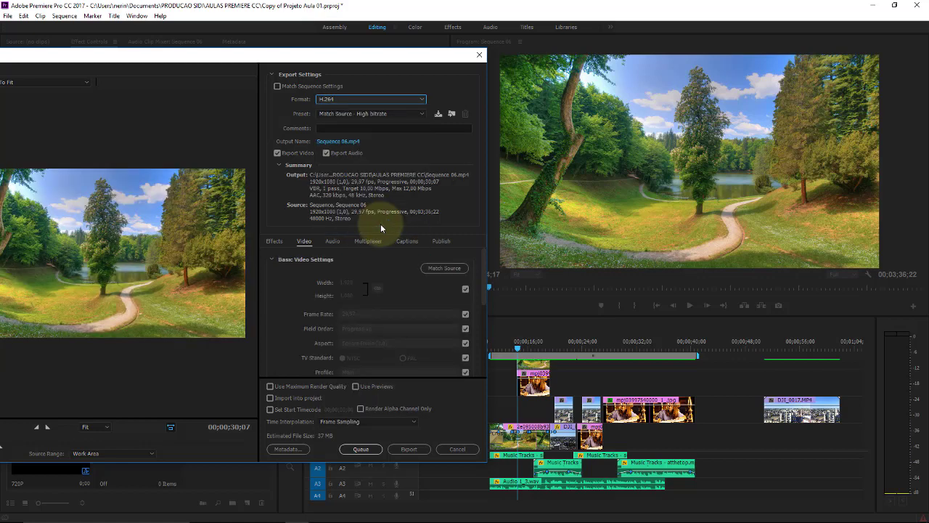
left_click(338, 115)
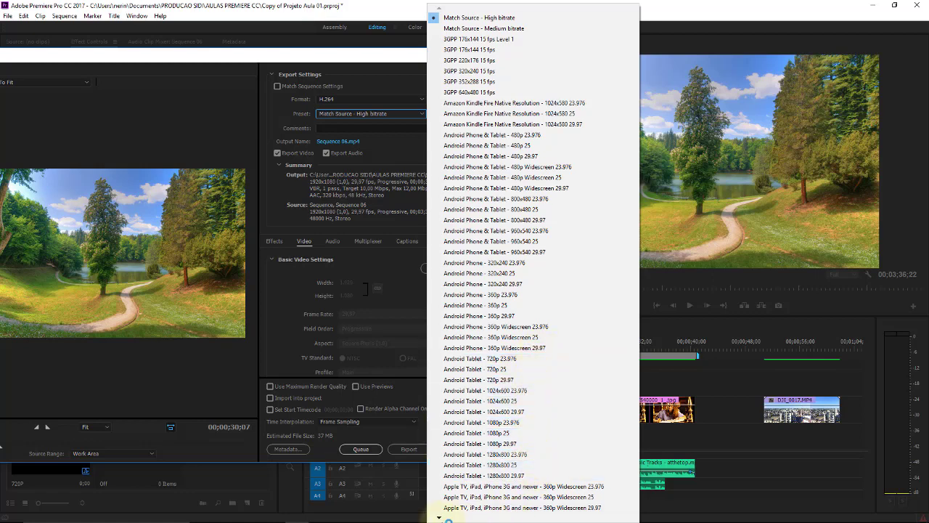
- Choose the Android Tablet - 720p 29.97 preset for 1280x720 output and reposition the dialog
left_click(439, 518)
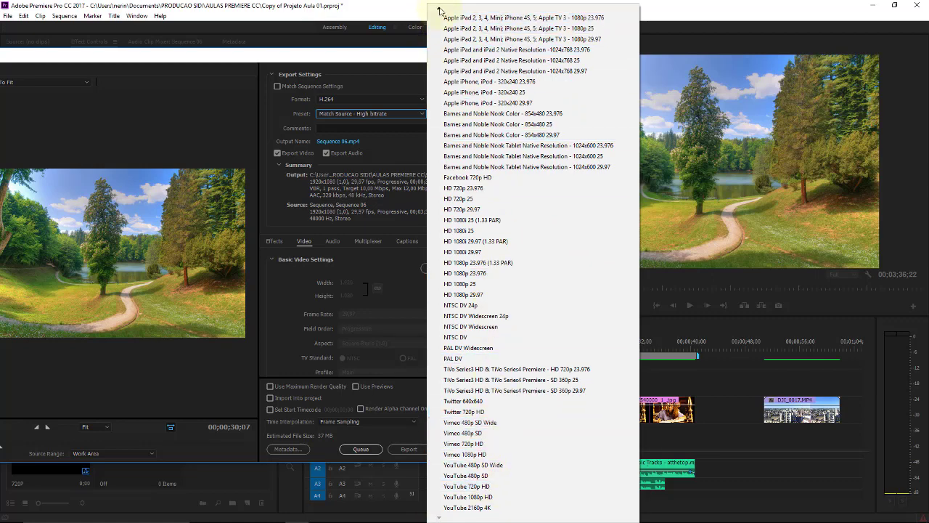
mouse_move(439, 10)
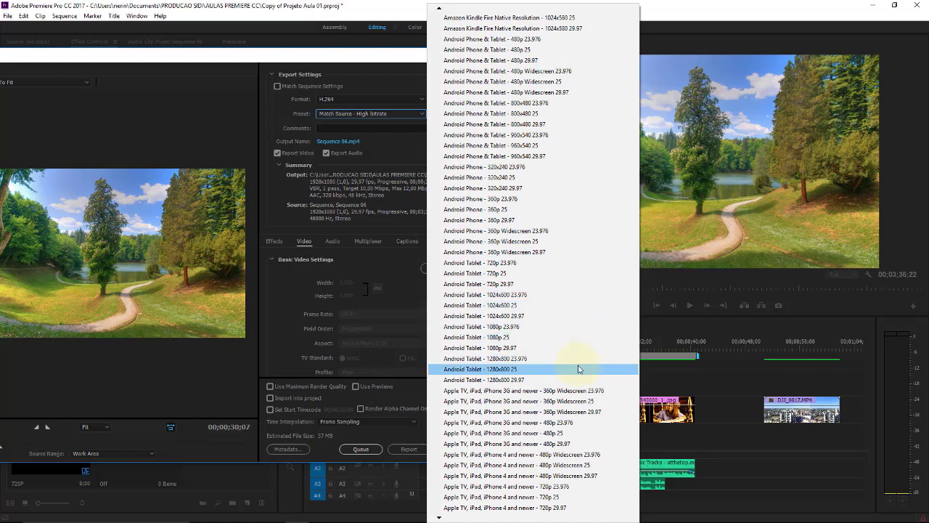
left_click(557, 284)
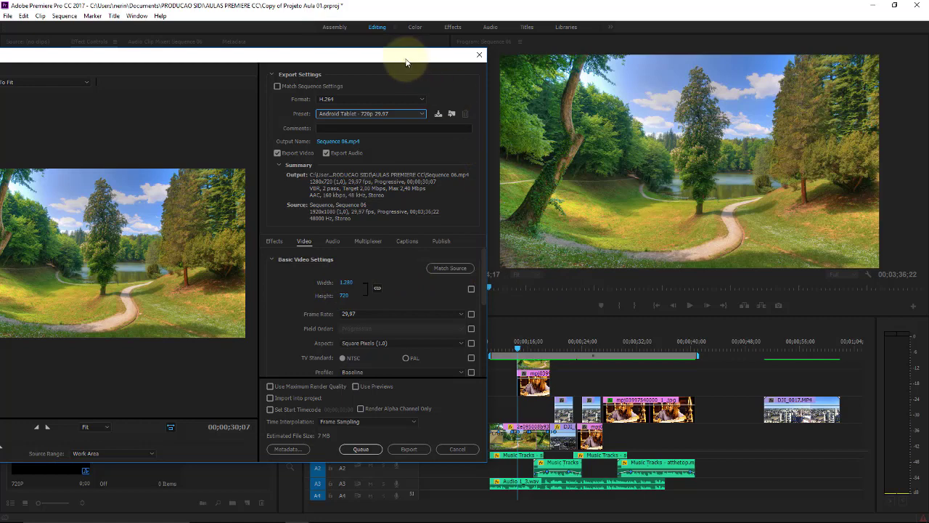
left_click_drag(405, 58, 529, 61)
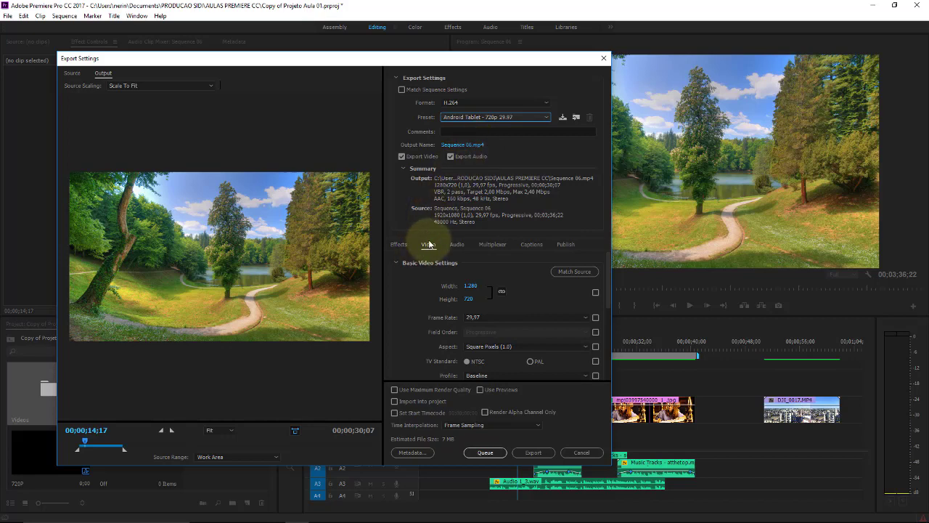
- Browse the save location to Documents > PRODUCAO SIDI > AULAS PREMIERE CC
left_click(466, 145)
scroll(164, 181, "up", 5)
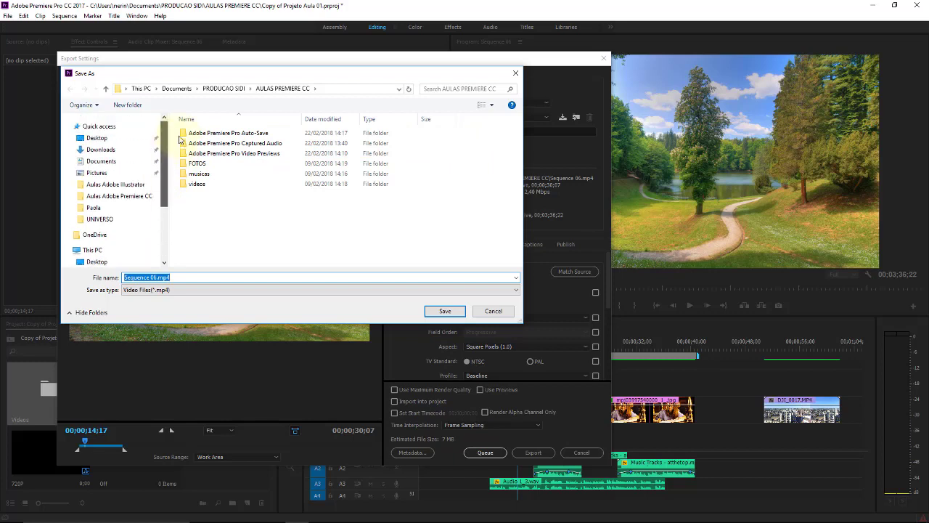
left_click(149, 160)
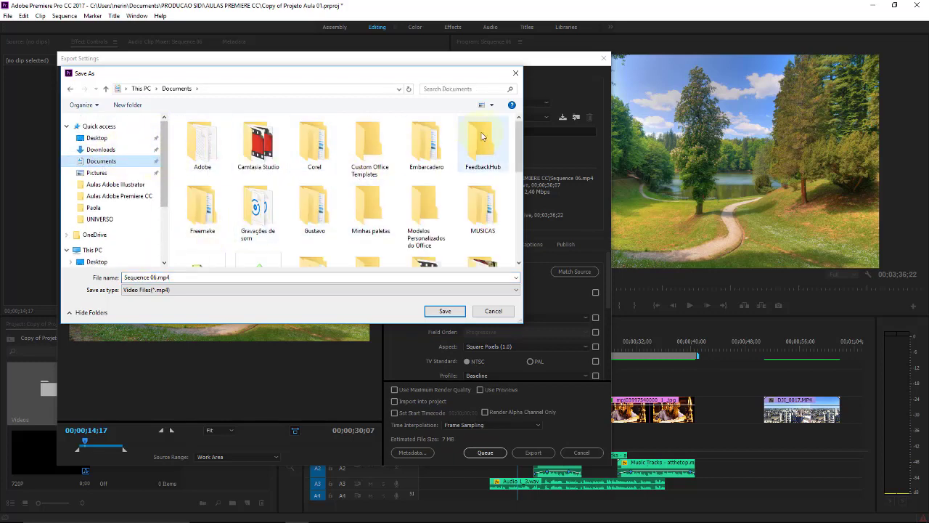
left_click_drag(518, 134, 518, 205)
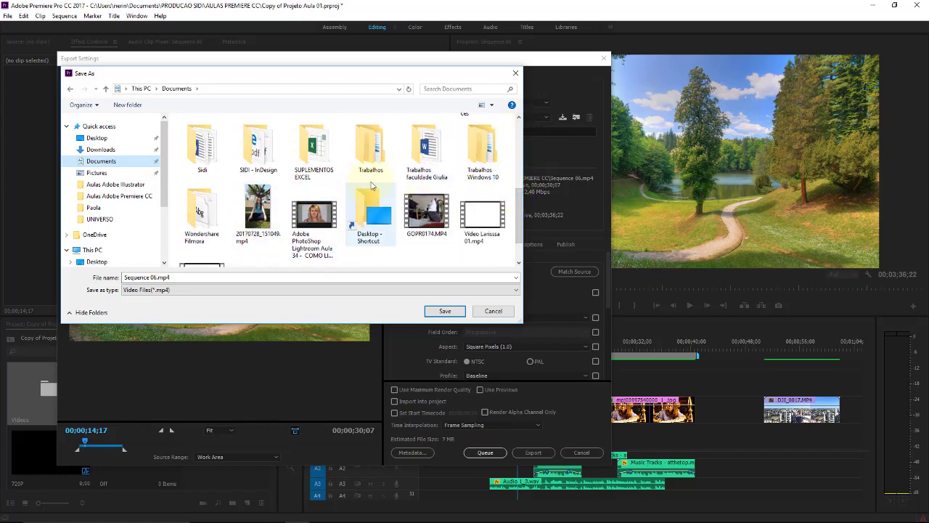
left_click_drag(518, 207, 527, 179)
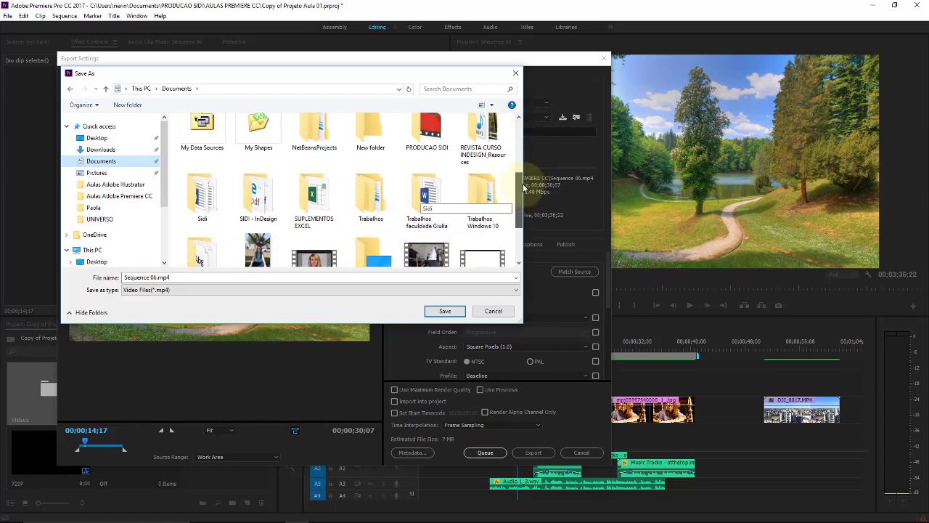
double_click(439, 168)
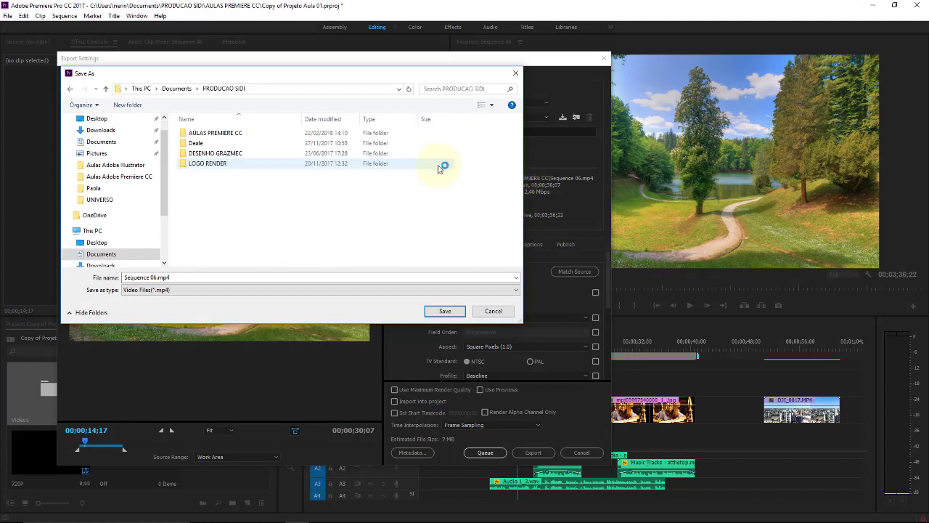
double_click(234, 135)
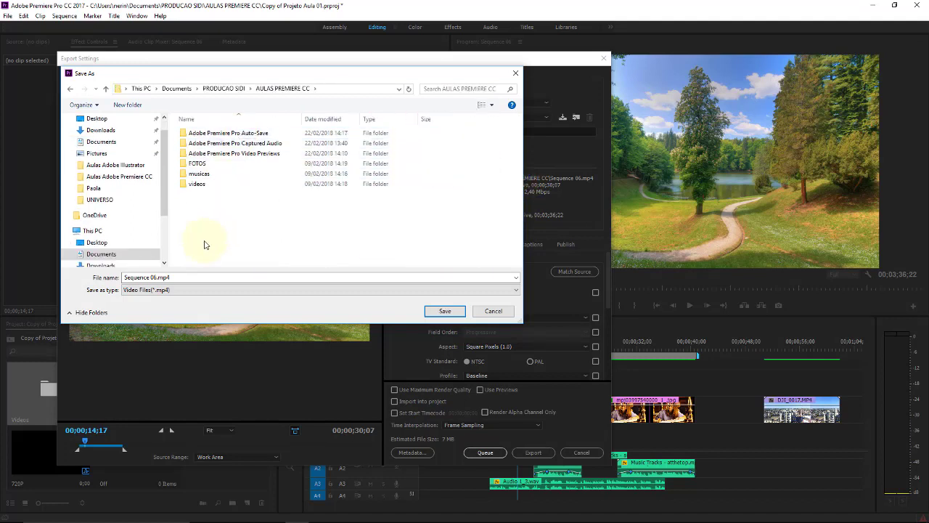
- Create a new folder named RENDER in AULAS PREMIERE CC and open it
right_click(290, 211)
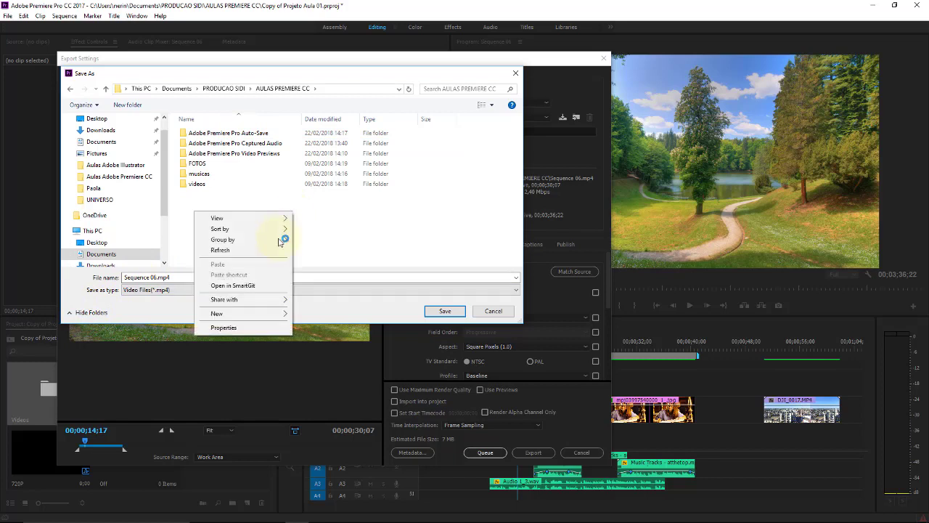
mouse_move(255, 312)
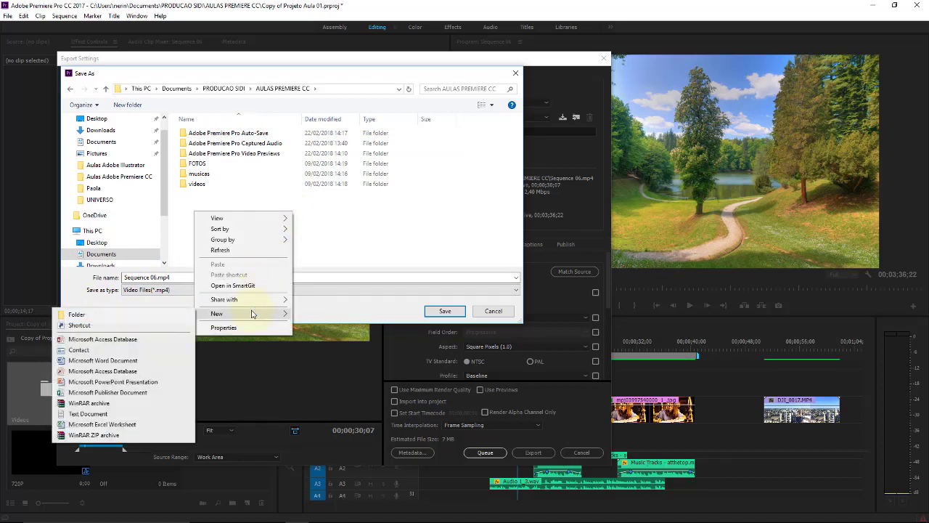
left_click(174, 315)
type("RENDER")
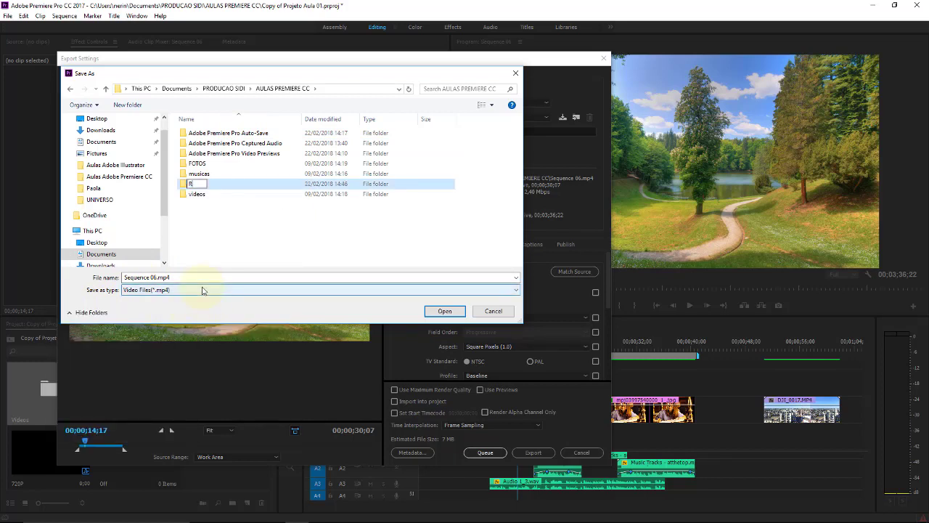
left_click(208, 200)
double_click(190, 184)
- Rename the output file to AULA PREMIERE EXPORTAR MIDIA and save
left_click(162, 278)
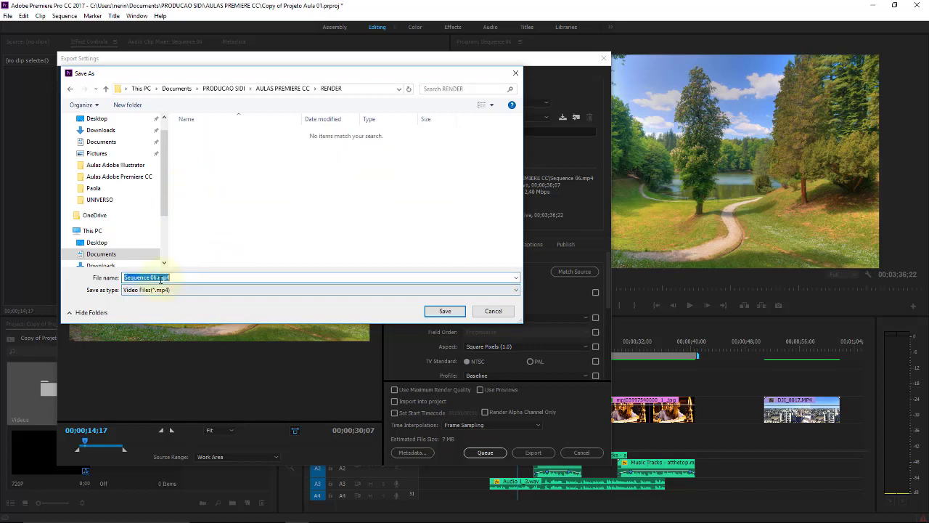
left_click(158, 278)
left_click_drag(156, 278, 102, 269)
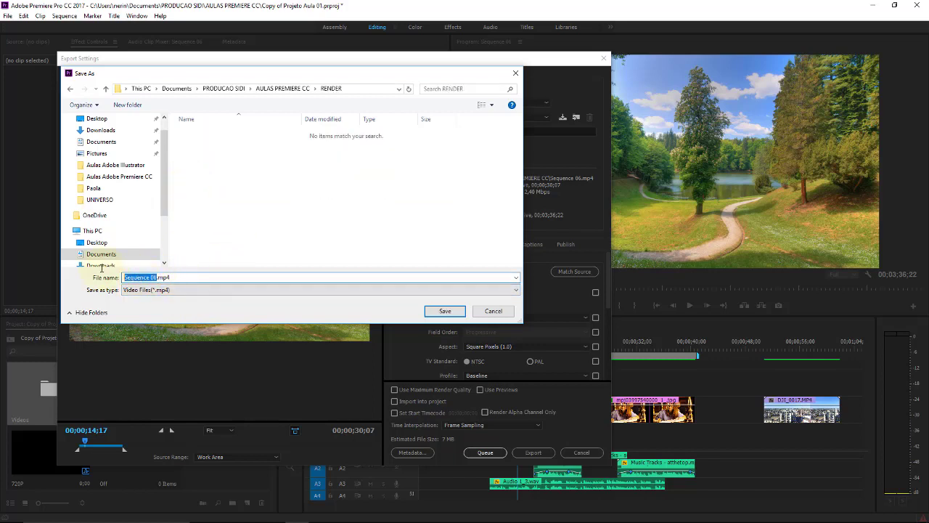
type("AULA PREMIERE EXPORTAR MIDIA")
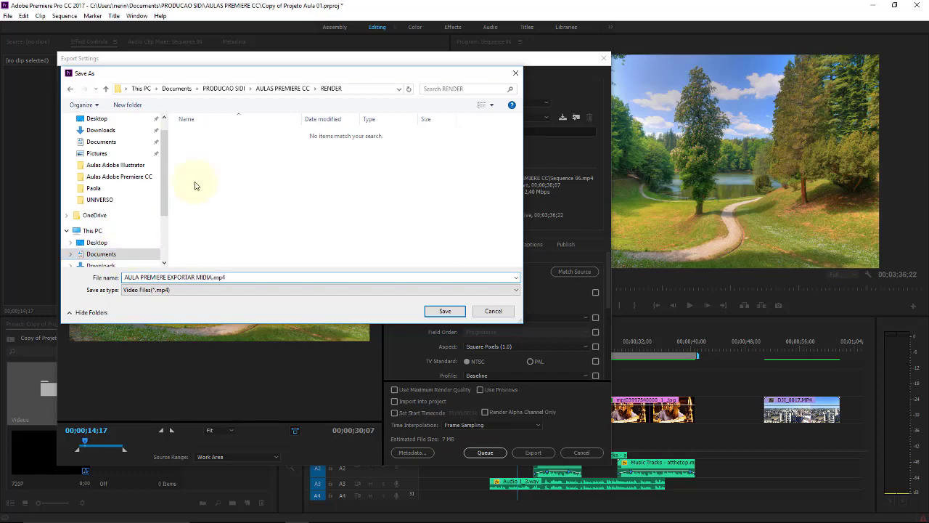
left_click(444, 311)
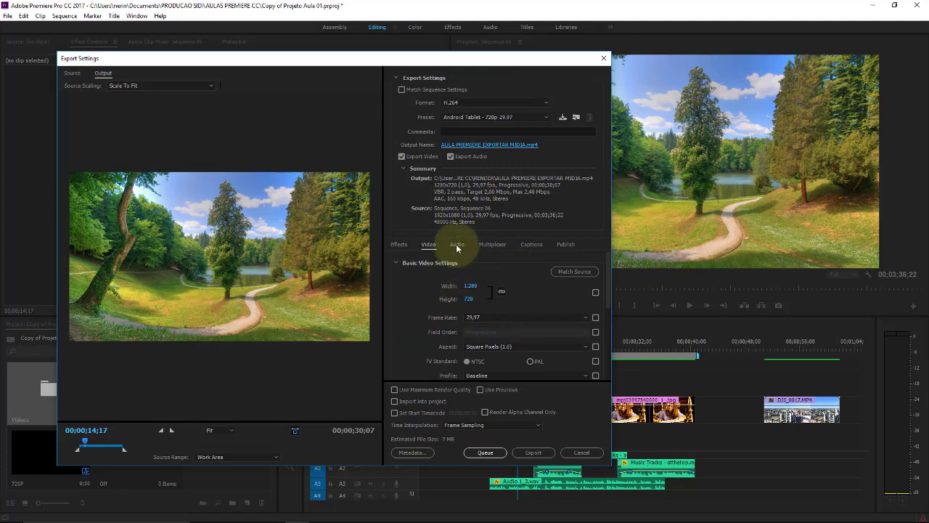
- Review the Audio settings, keeping AAC at 48000 Hz stereo, High quality, 160 kbps
left_click(456, 247)
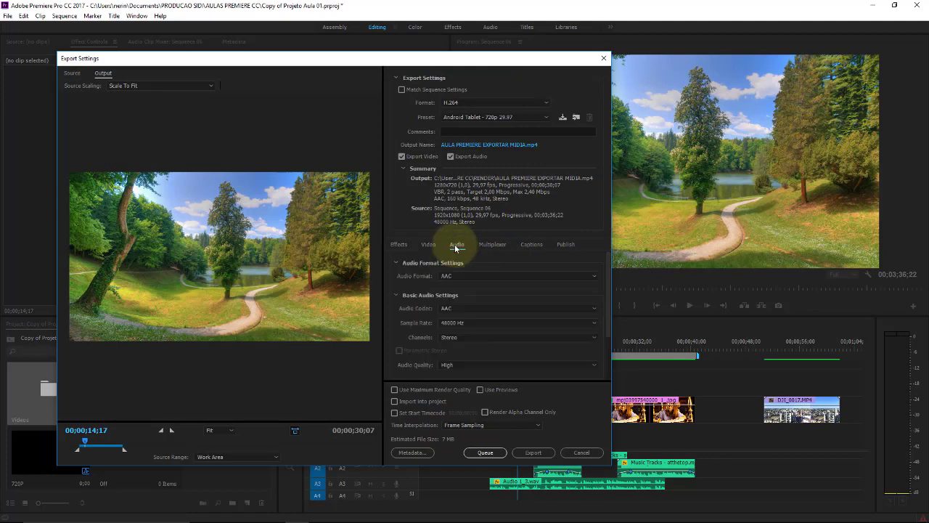
left_click(501, 276)
left_click(517, 276)
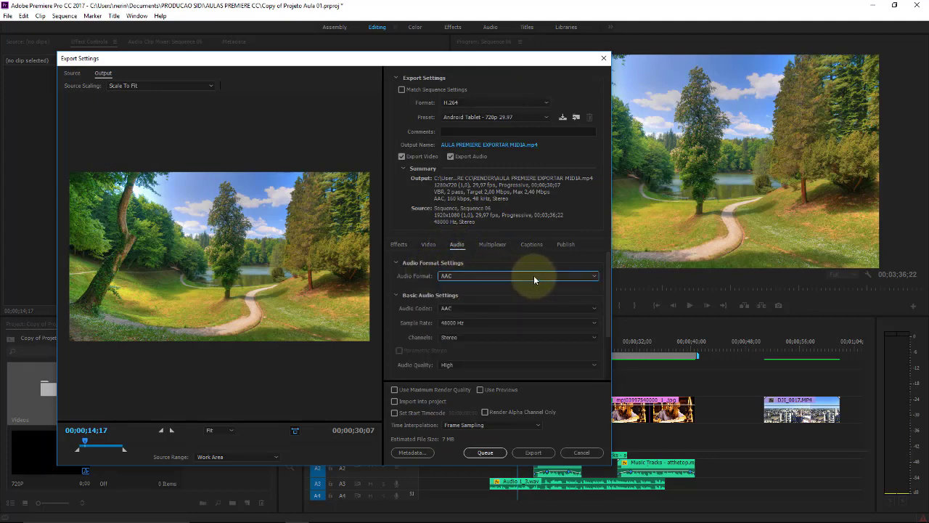
left_click(522, 278)
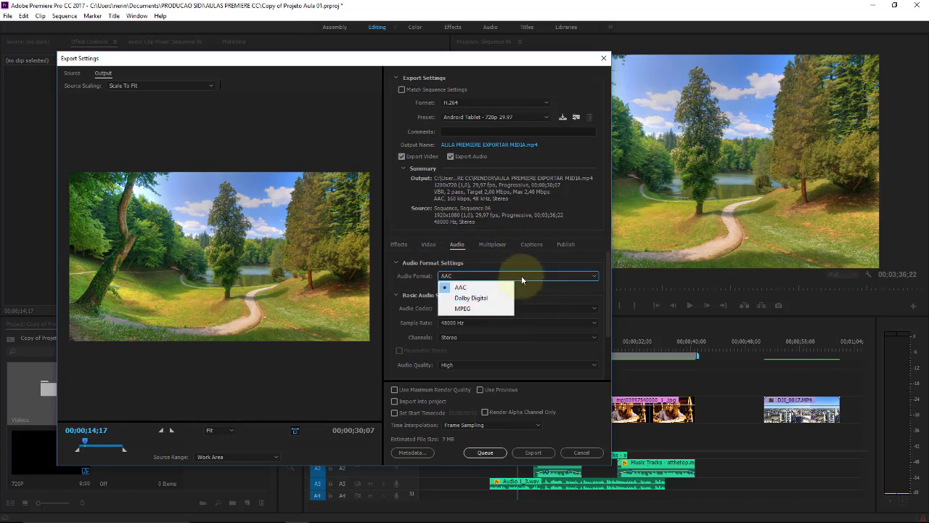
left_click(521, 275)
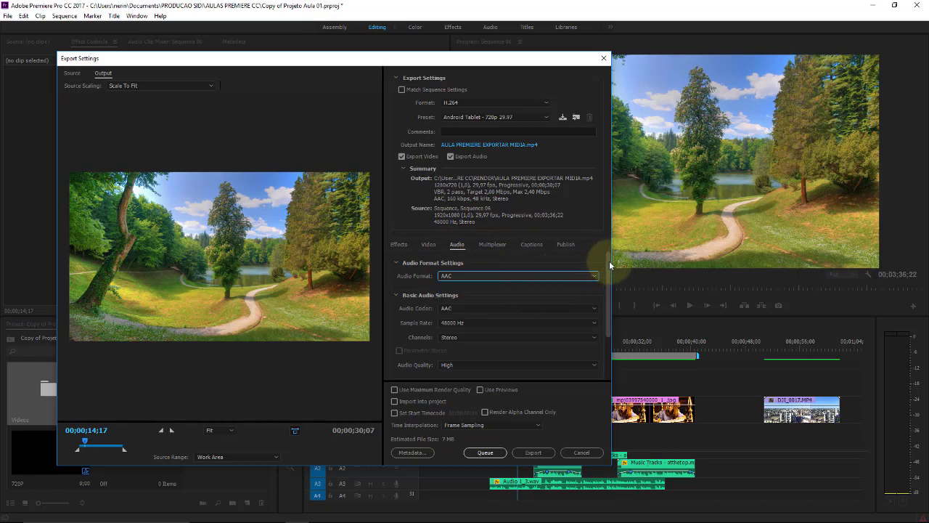
left_click_drag(610, 265, 608, 310)
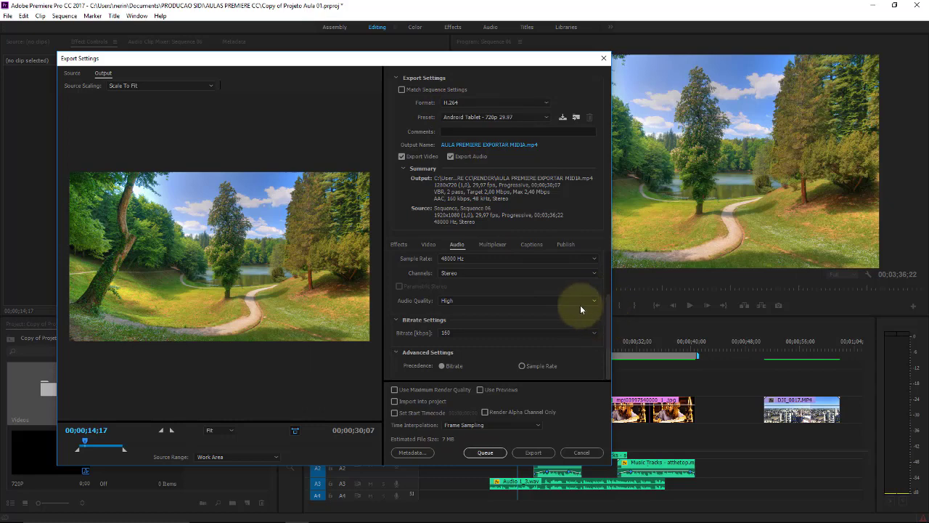
left_click_drag(608, 321, 608, 272)
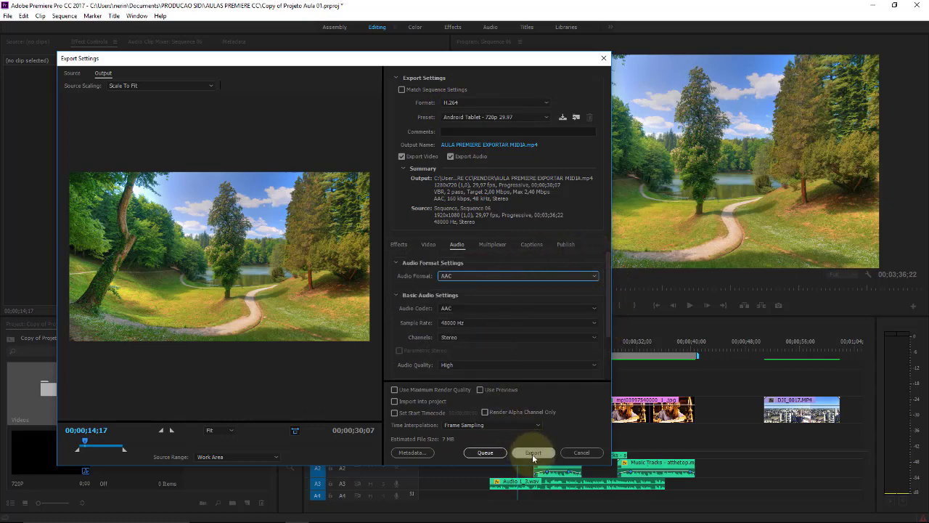
- Confirm H.264 as the format and export Sequence 06 to the RENDER folder
left_click(545, 102)
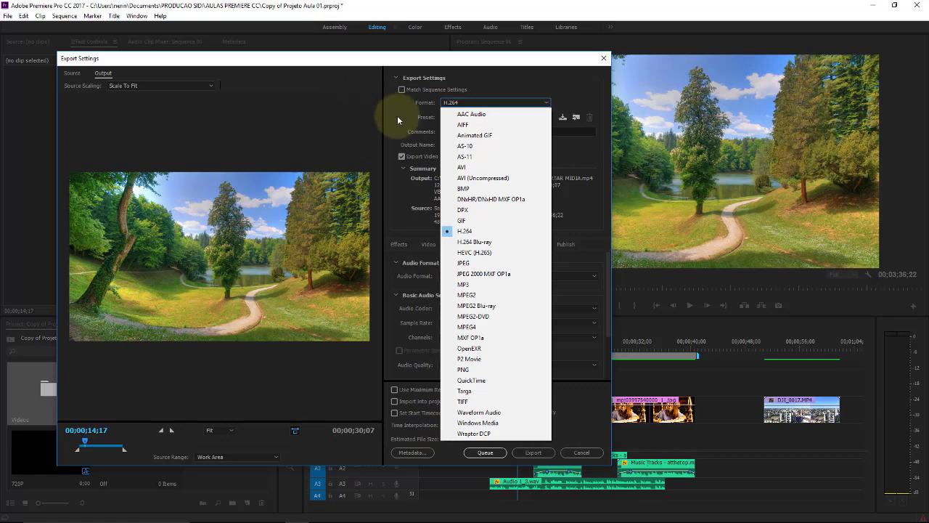
left_click(481, 234)
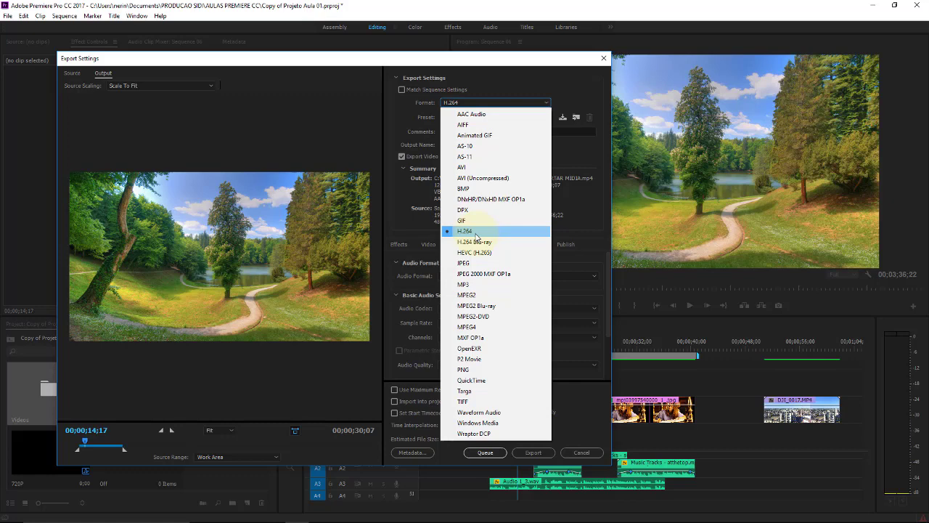
left_click(396, 108)
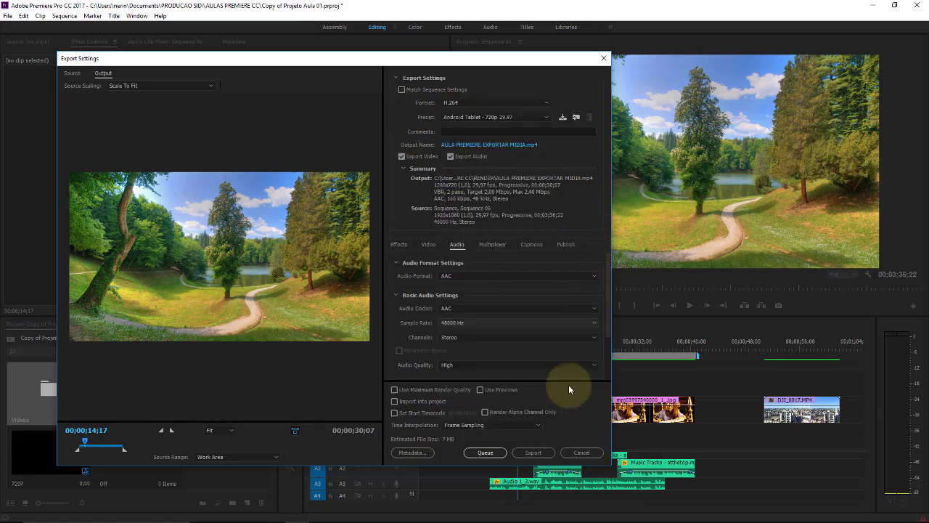
left_click(536, 452)
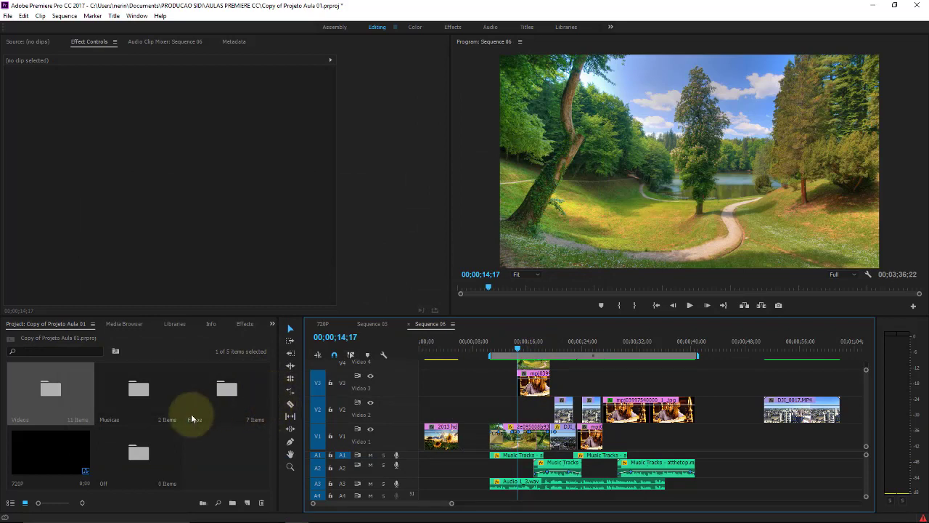
- Open the RENDER folder in File Explorer via Documents > PRODUCAO SIDI > AULAS PREMIERE CC
left_click(50, 458)
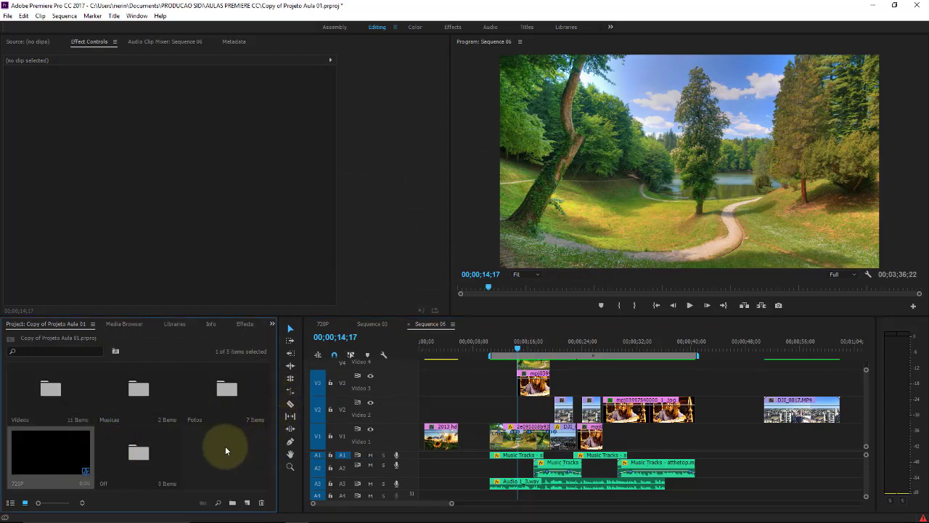
left_click(11, 503)
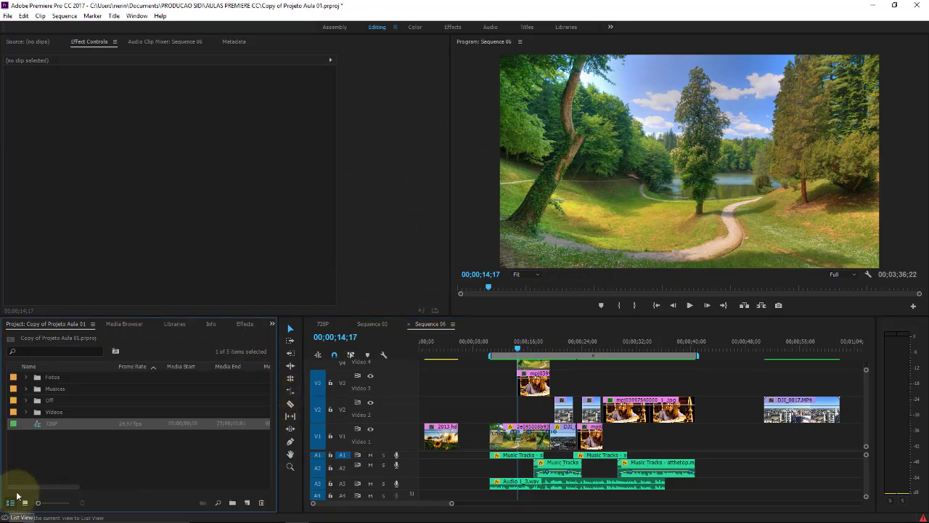
mouse_move(65, 517)
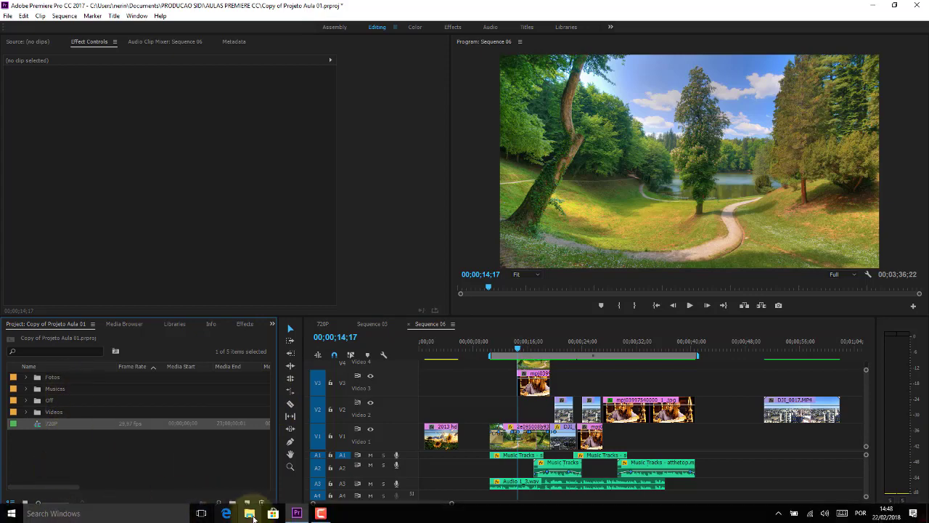
left_click(249, 515)
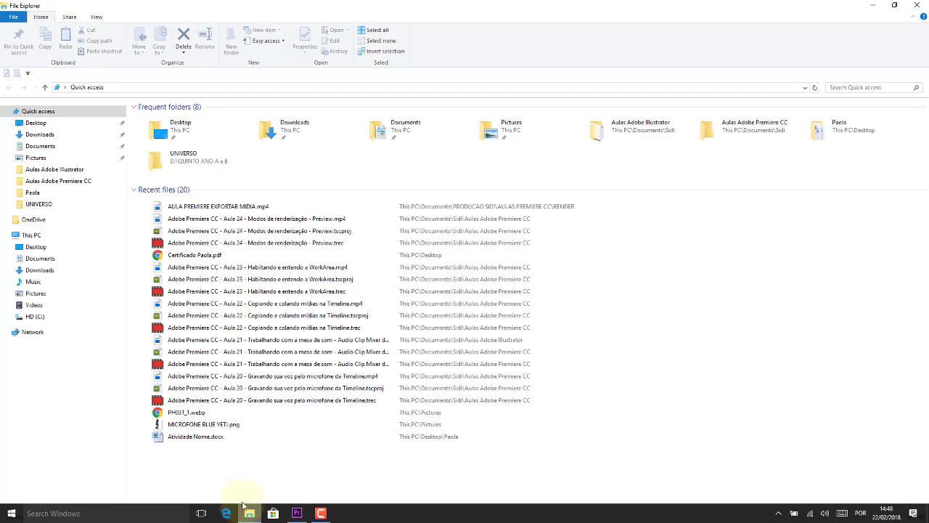
left_click(63, 149)
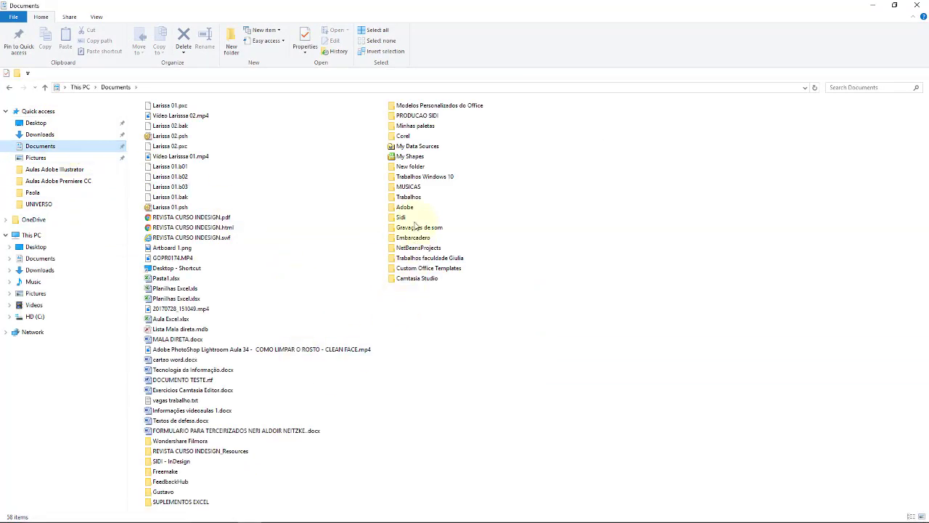
double_click(410, 115)
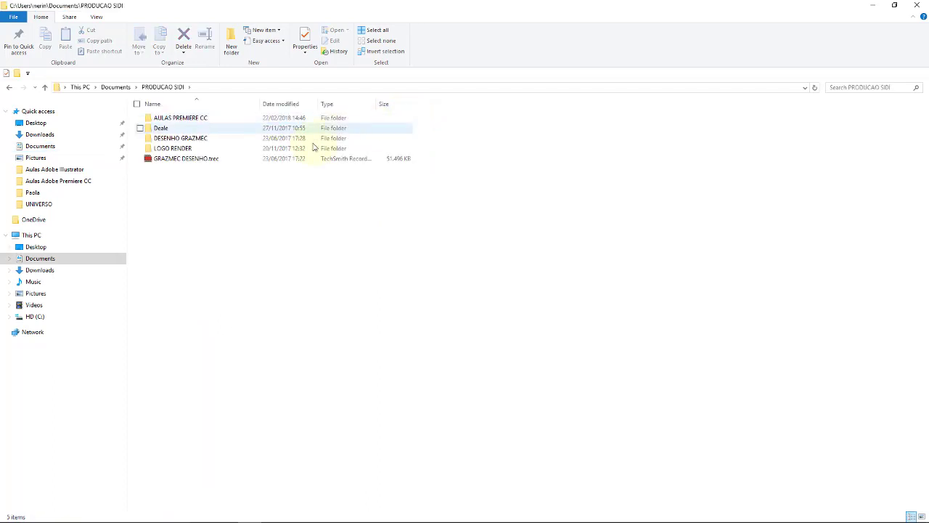
double_click(166, 119)
double_click(163, 169)
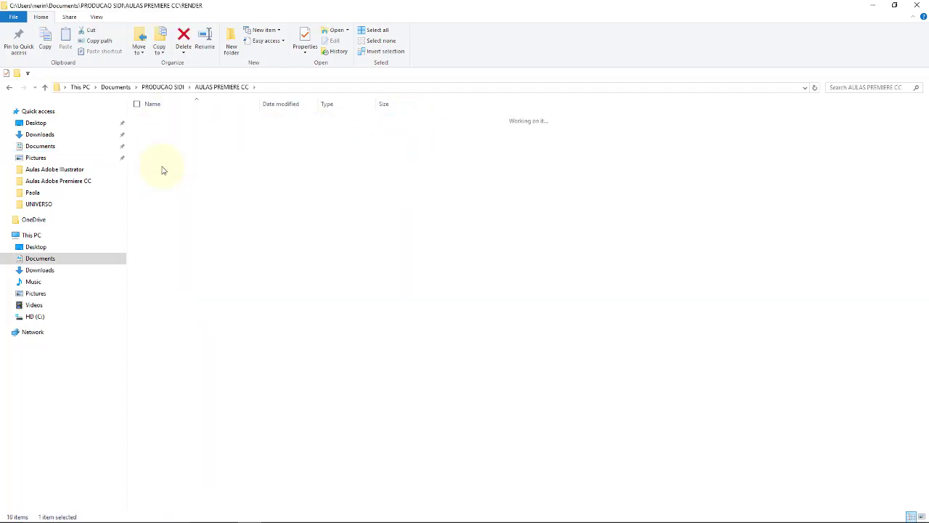
- Show RENDER in Details view with a wider Name column and play AULA PREMIERE EXPORTAR MIDIA.mp4
left_click(163, 166)
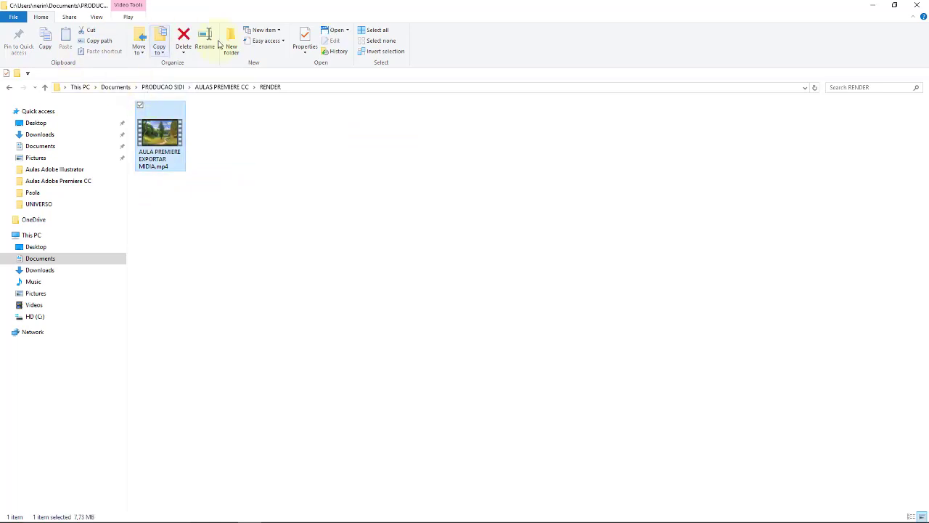
left_click(98, 17)
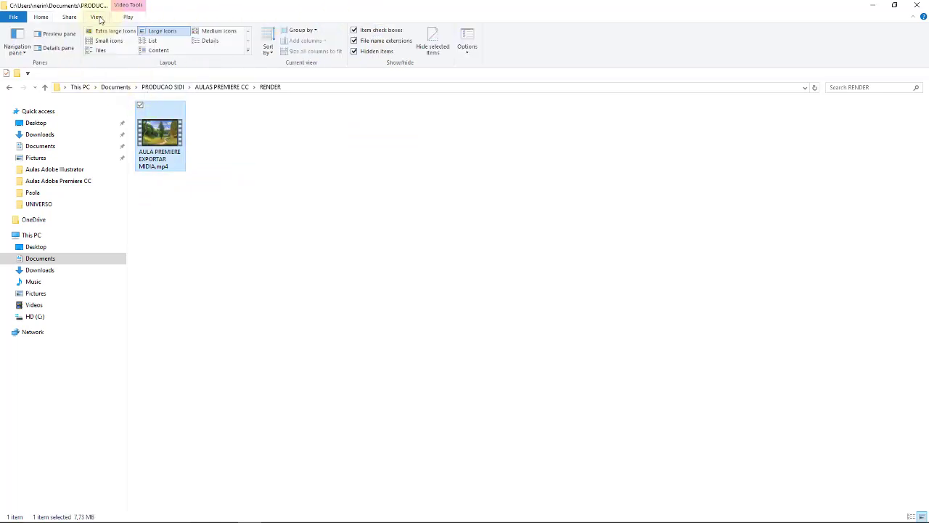
left_click(200, 45)
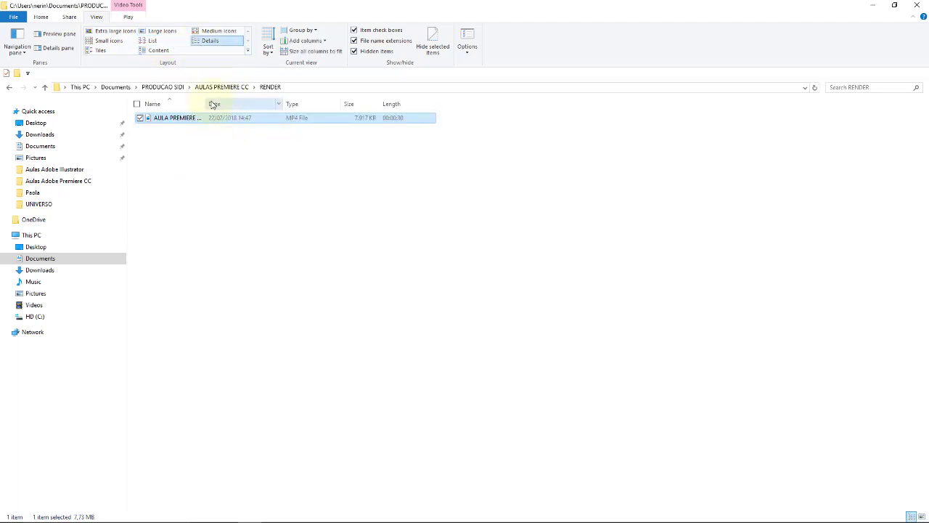
left_click_drag(206, 103, 303, 87)
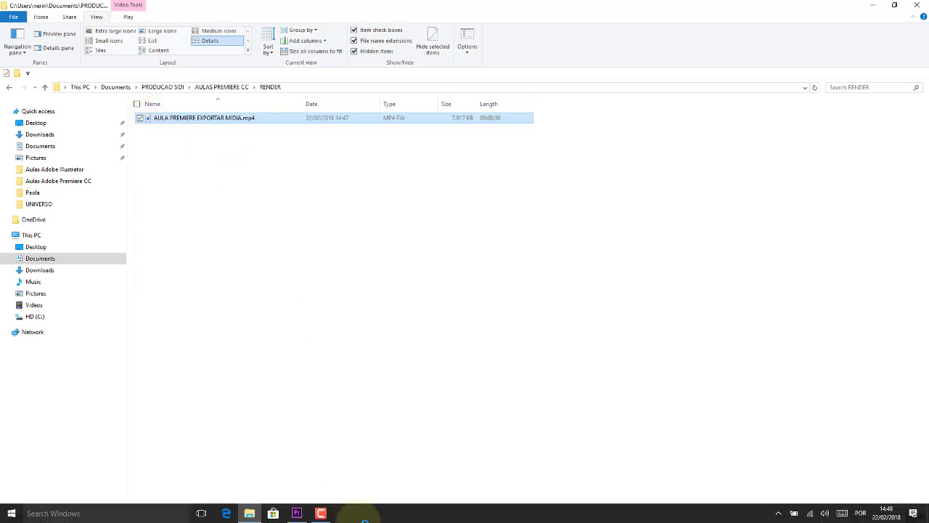
double_click(150, 120)
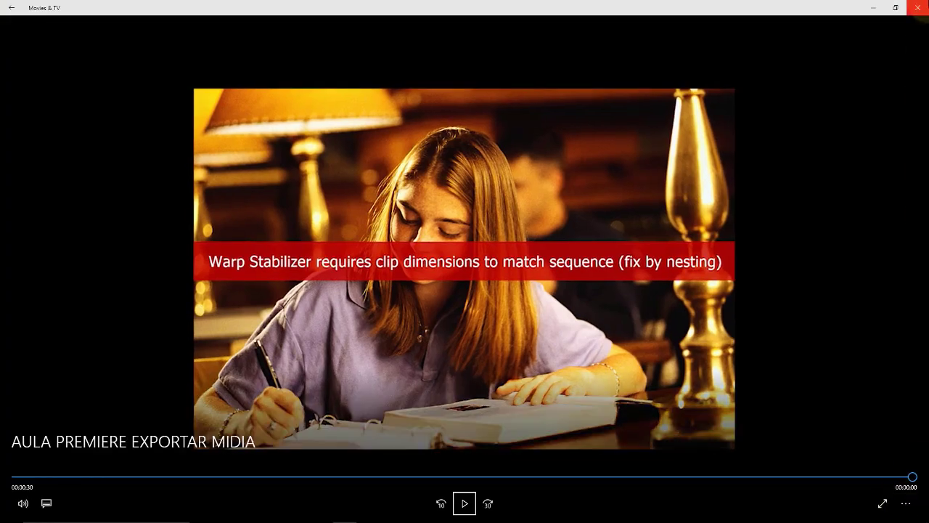
- Close the video player and RENDER folder, then set Premiere's playhead to 00;00;20;27
left_click(919, 7)
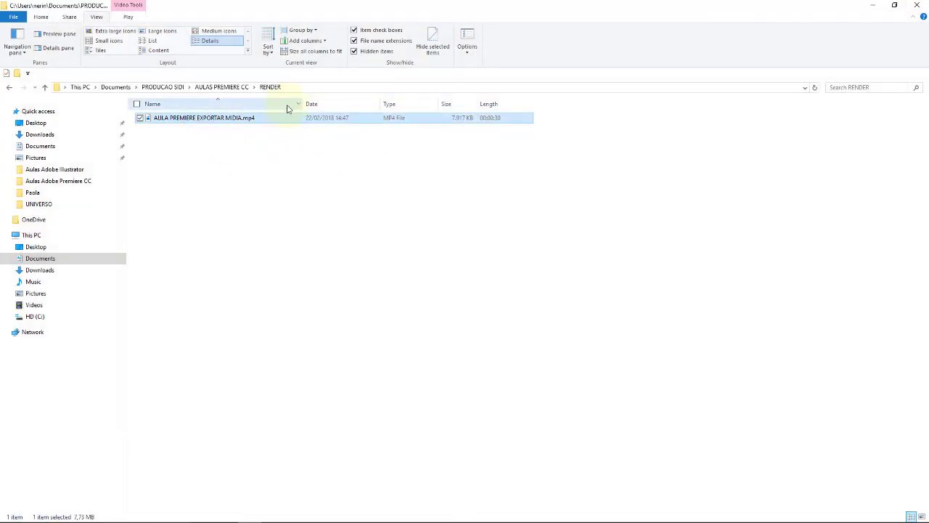
left_click_drag(304, 104, 294, 103)
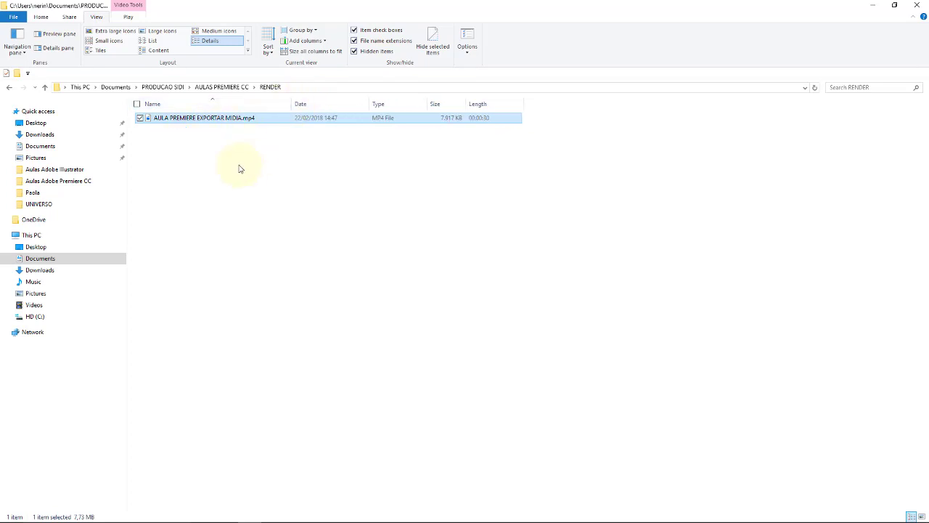
left_click(924, 6)
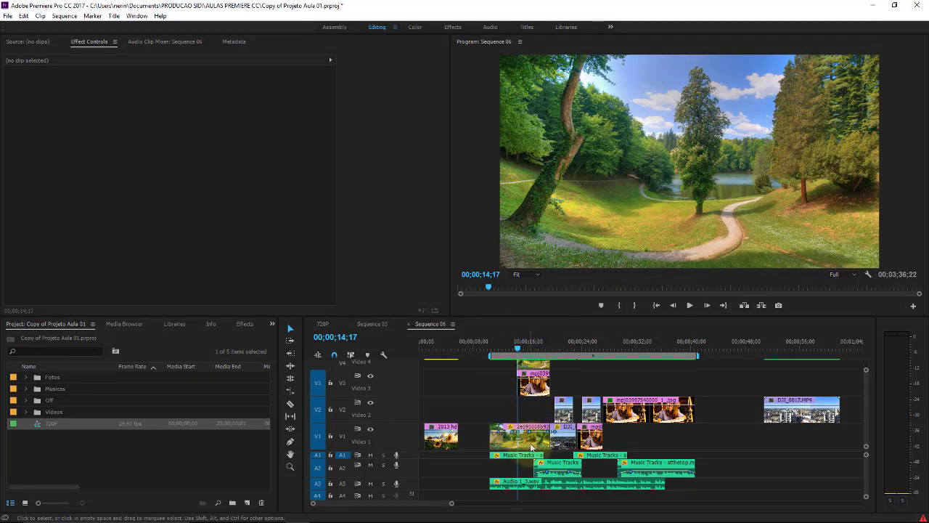
left_click(562, 346)
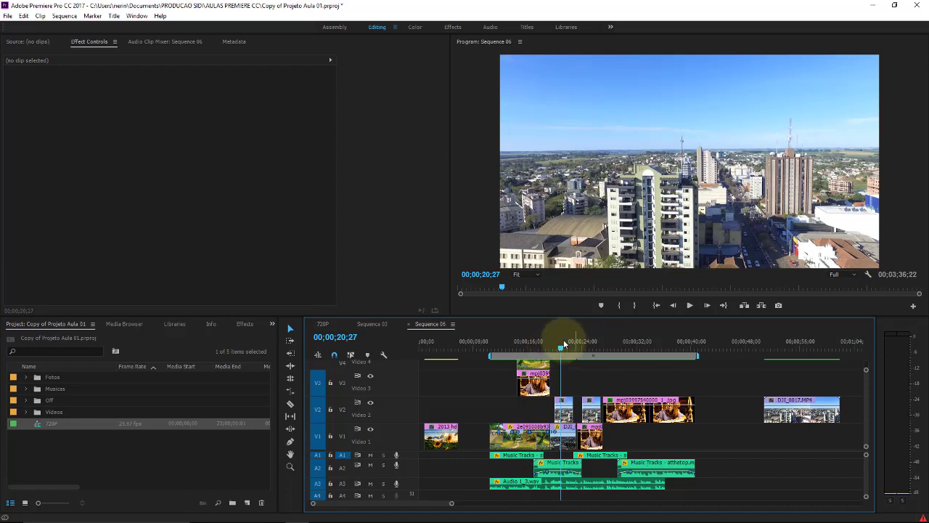
- Open Sequence 06's Export Settings via File > Export > Media and enable Match Sequence Settings
left_click(7, 16)
mouse_move(70, 286)
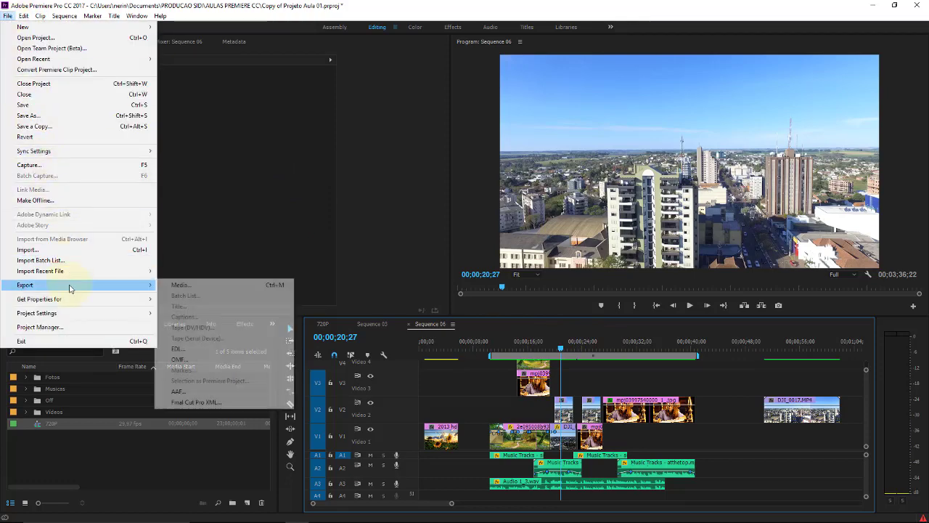
left_click(186, 283)
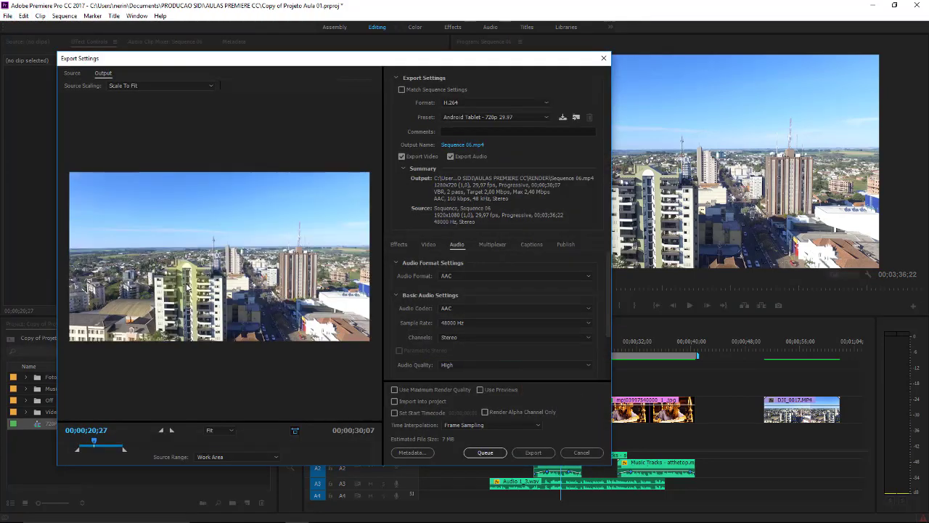
left_click(401, 90)
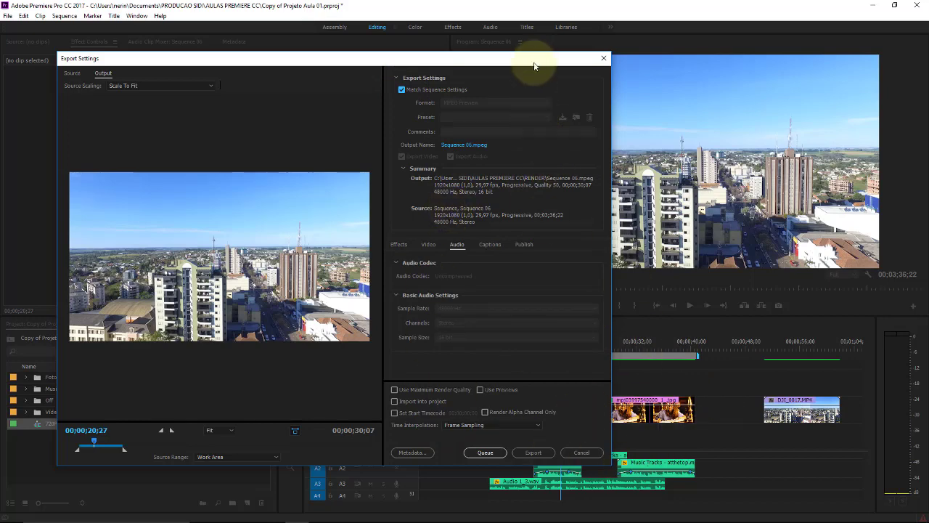
left_click_drag(535, 58, 460, 39)
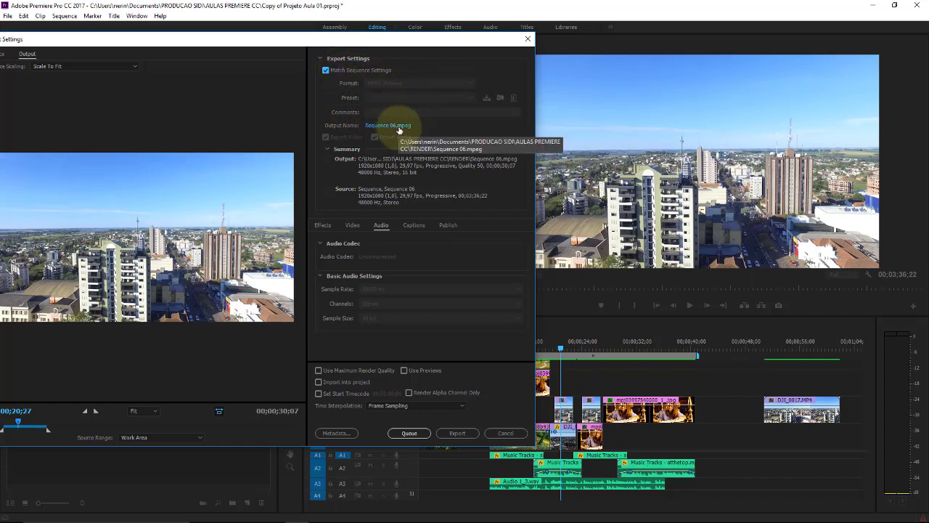
- Name the output 'AULA PREMIERE EXPORTAR MIDIA' without .mp4 in RENDER and start the export
left_click(398, 128)
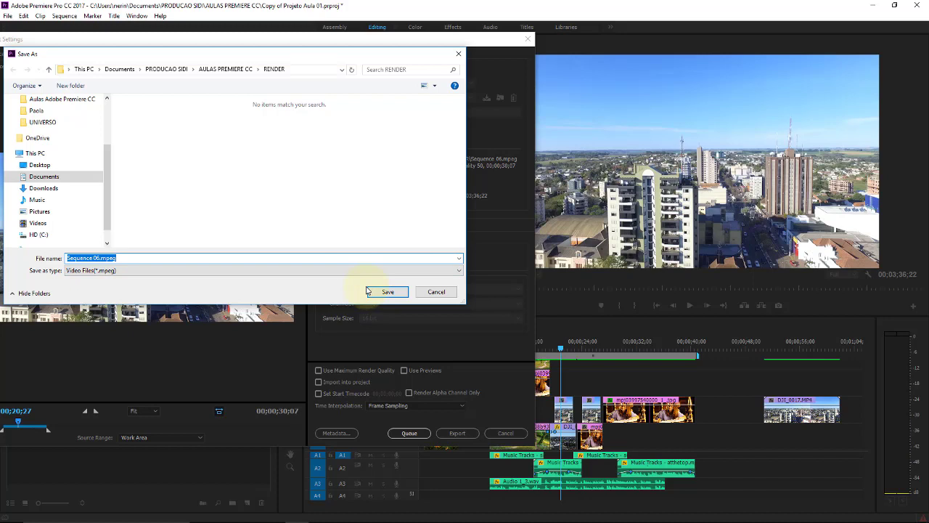
type("U")
key("BackSpace")
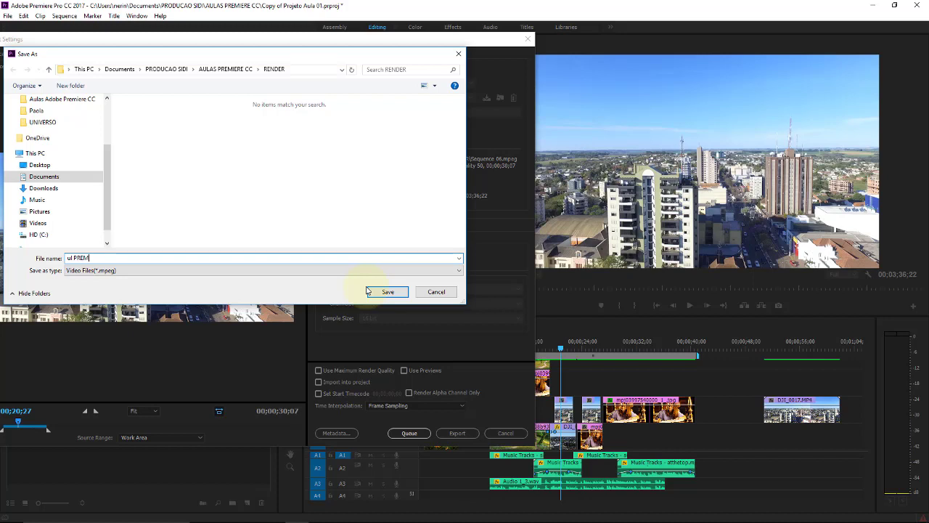
type("AULA")
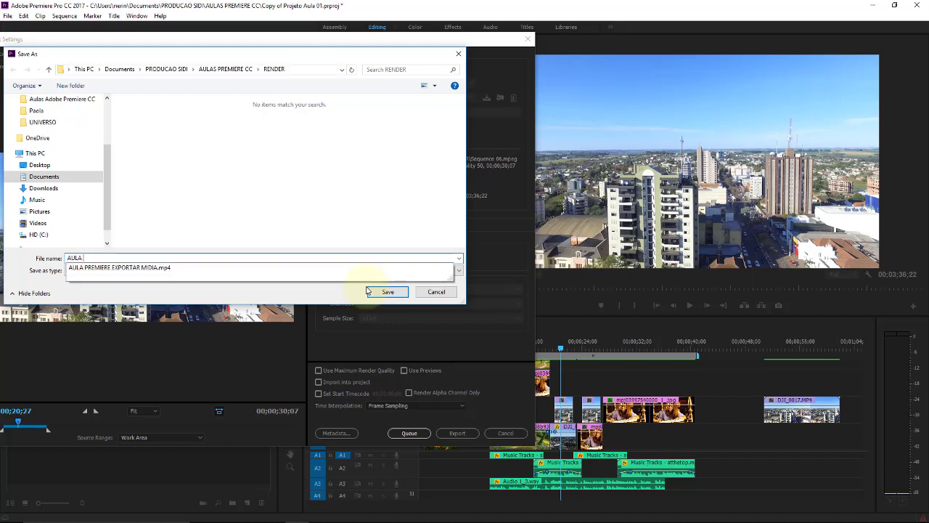
left_click(286, 270)
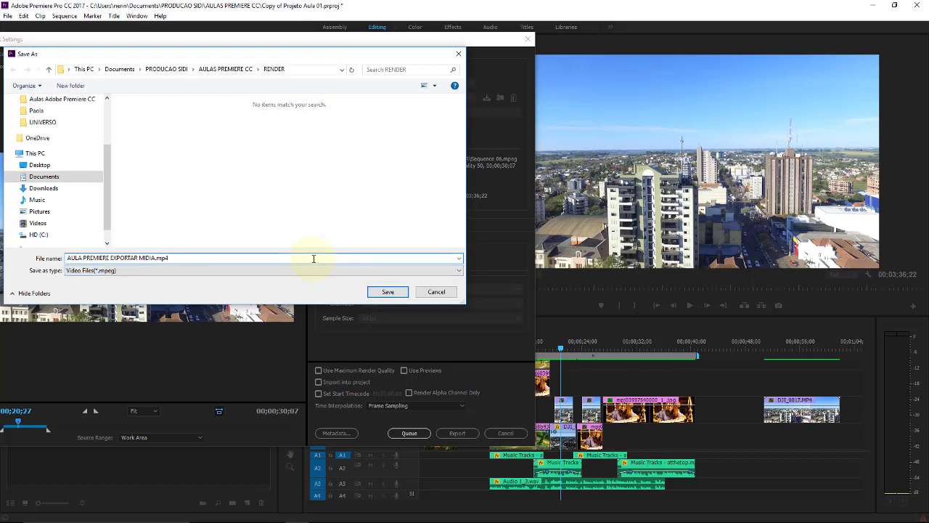
key("BackSpace")
key("BackSpace")
key("BackSpace")
left_click(328, 229)
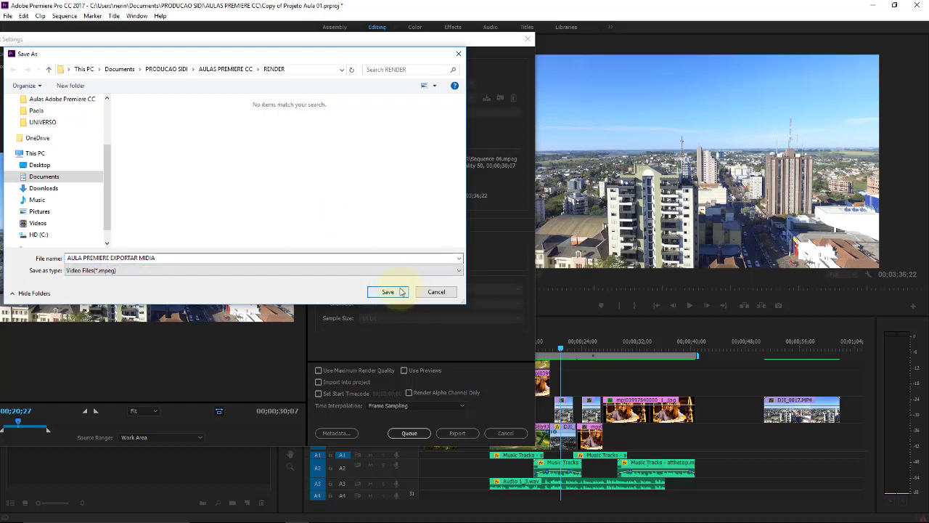
left_click(388, 292)
left_click(457, 434)
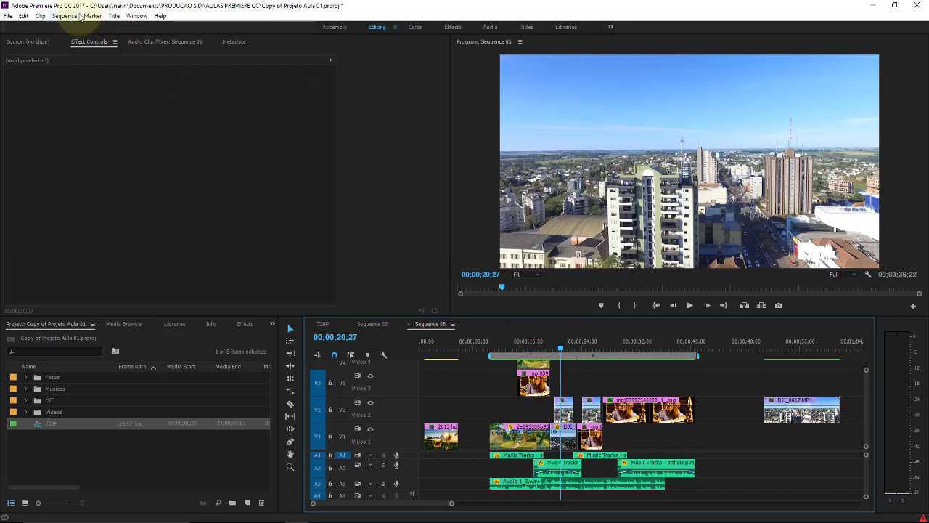
- Start a new media export set to H.264 with the Android Phone - 360p Widescreen 29.97 preset
left_click(7, 15)
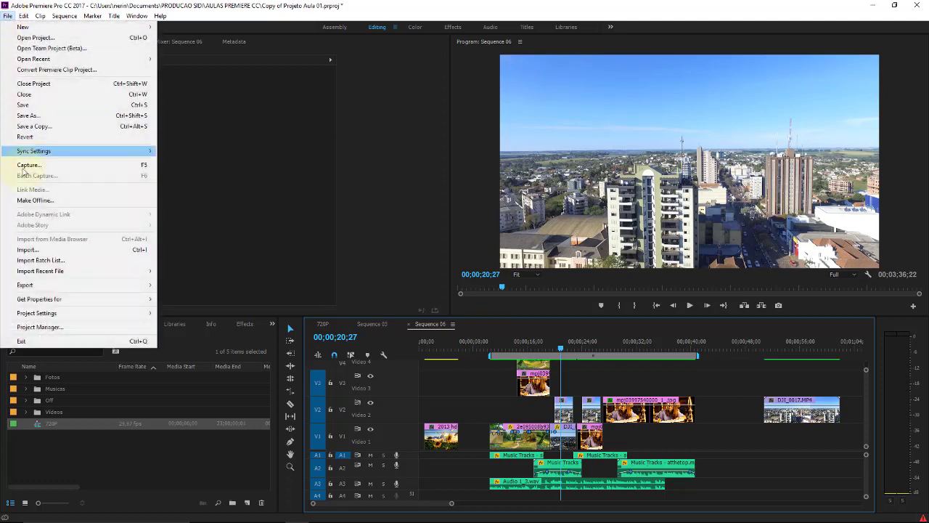
mouse_move(73, 285)
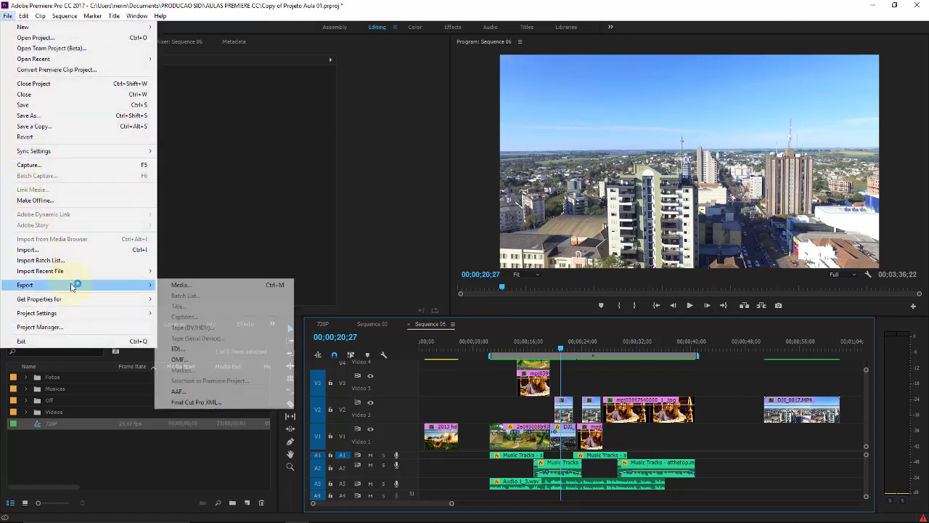
left_click(168, 286)
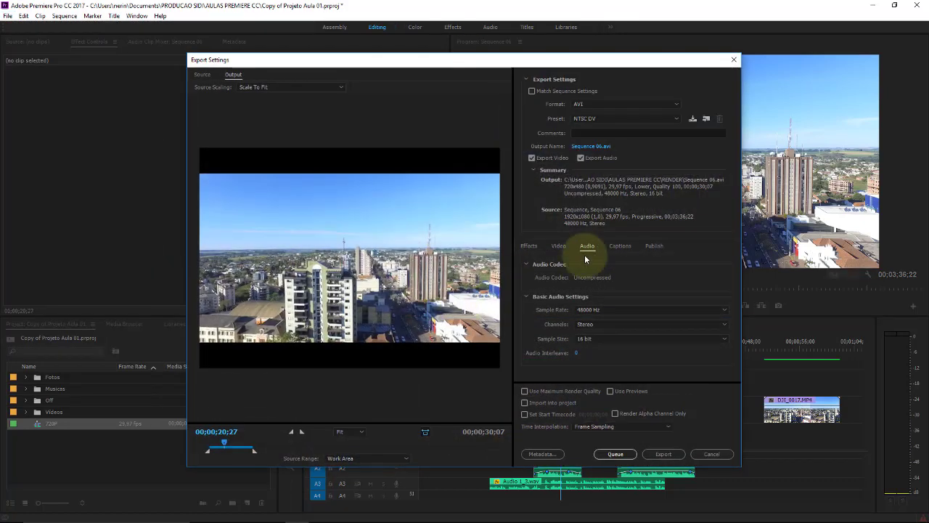
left_click(623, 103)
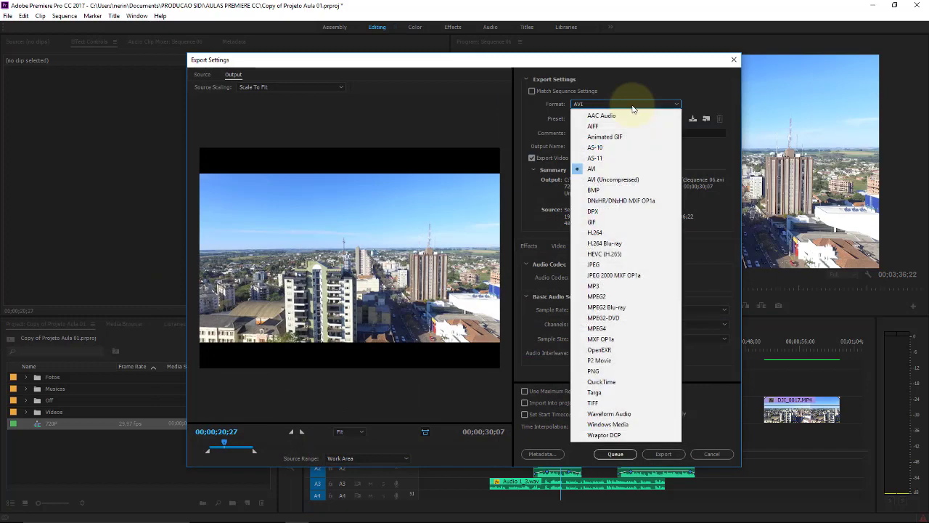
left_click(631, 238)
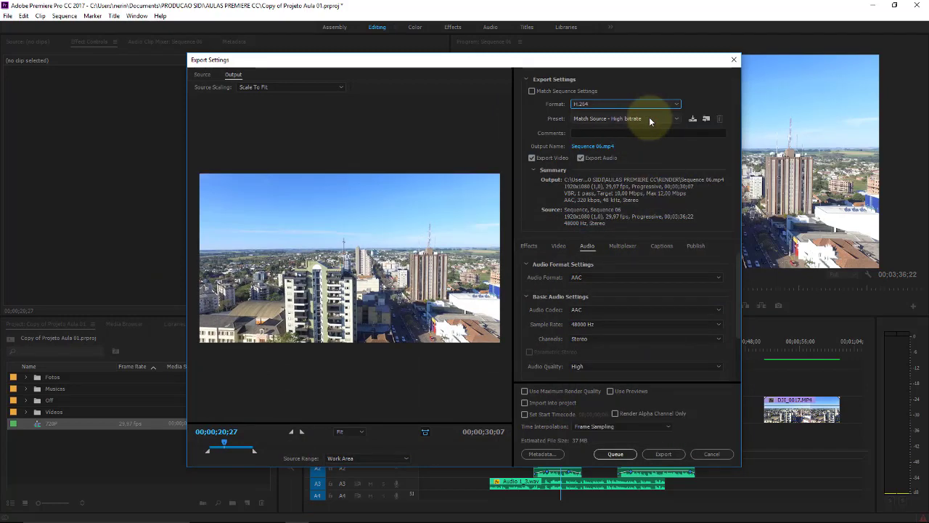
left_click(646, 118)
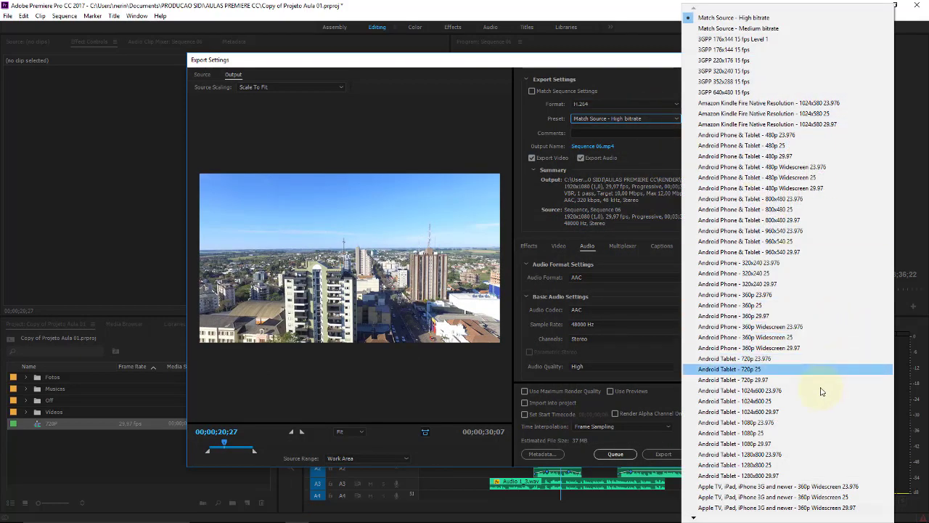
left_click(774, 349)
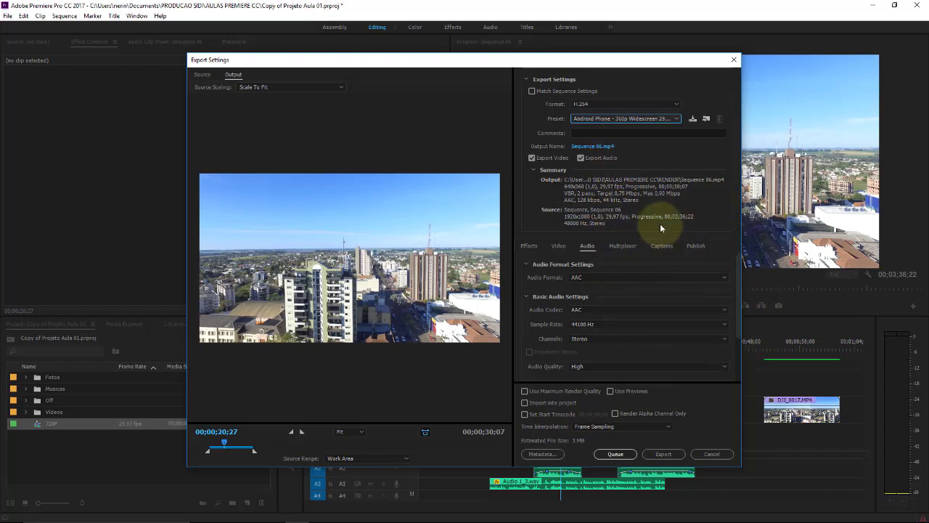
- Name the output file 'AULA PREMIERE EXPORTAR MIDIA WHATSSAPP.mp4' in the RENDER folder
left_click(589, 146)
left_click(332, 141)
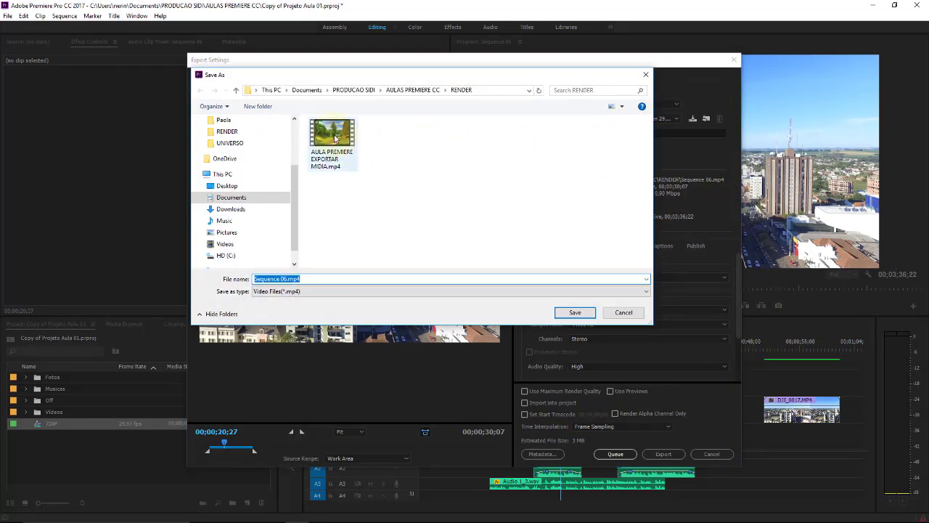
left_click(341, 278)
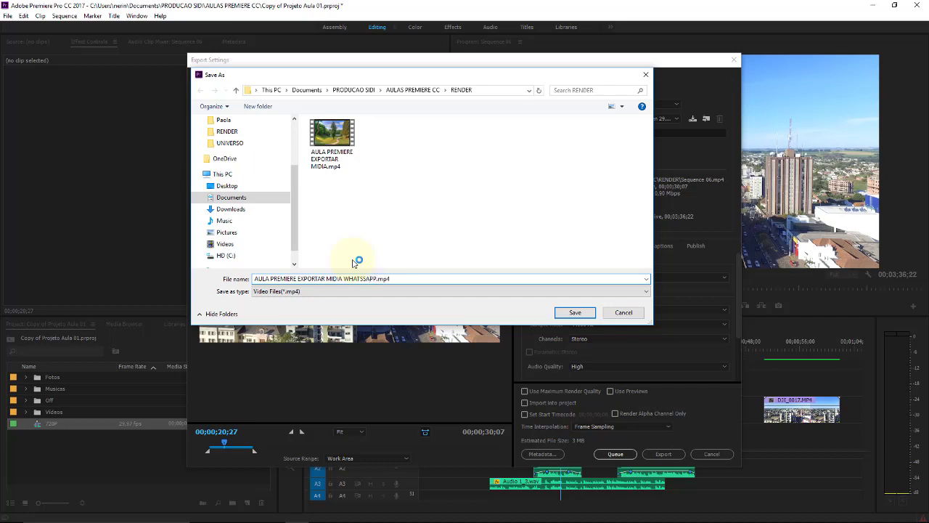
left_click(573, 312)
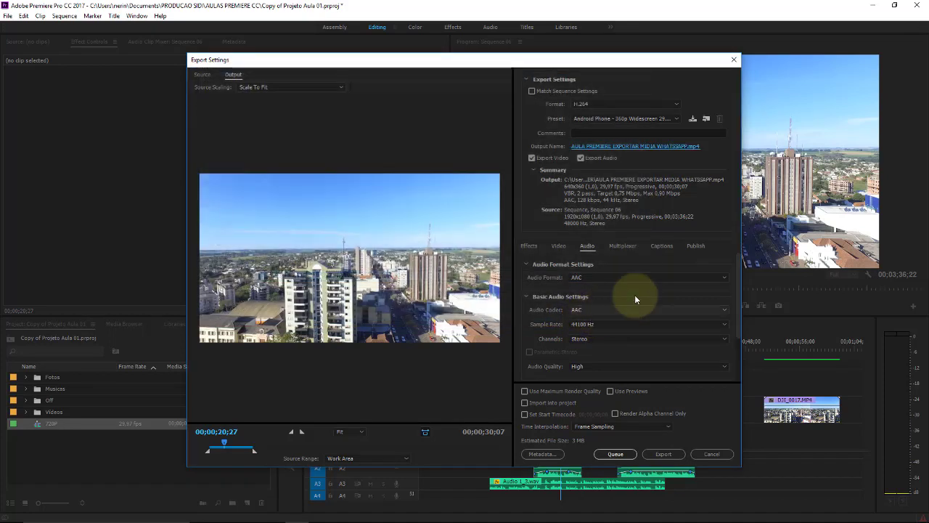
- Raise the VBR 2-pass target bitrate in the Video encoding settings
mouse_move(737, 290)
left_mouse_down()
mouse_move(746, 343)
mouse_move(747, 281)
left_mouse_up()
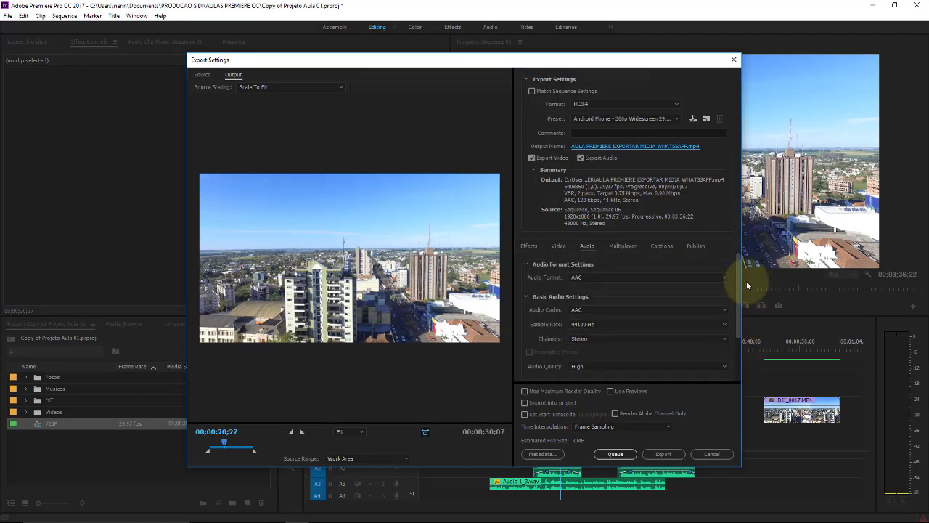
left_click(558, 245)
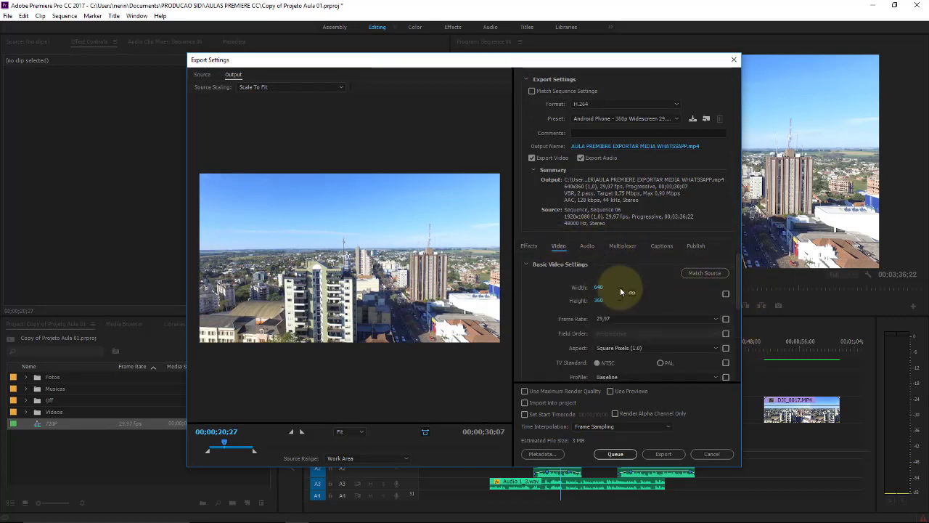
left_click_drag(741, 272, 755, 348)
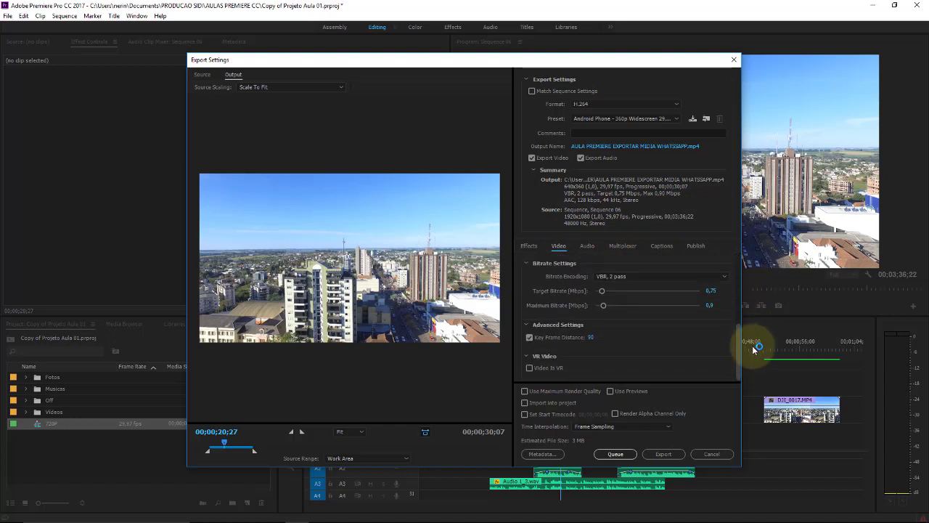
left_click_drag(602, 290, 639, 291)
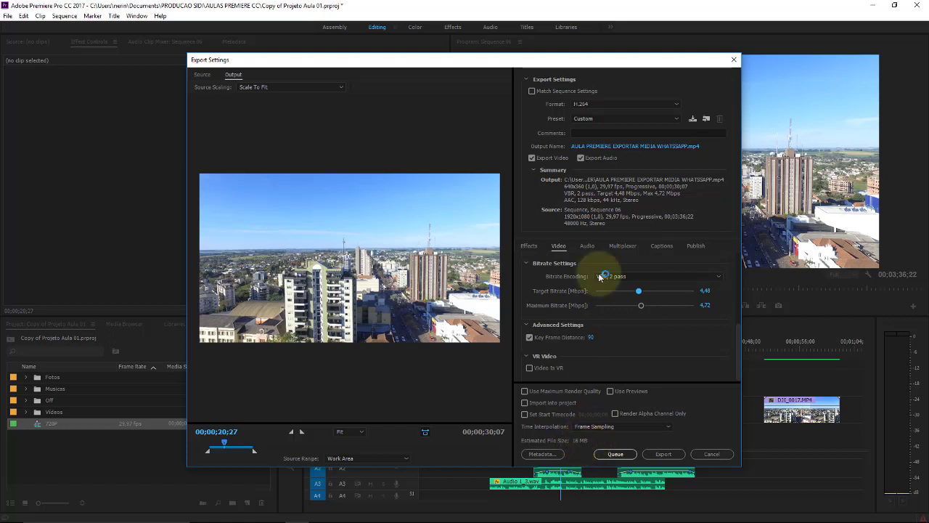
- Start encoding Sequence 06 to AULA PREMIERE EXPORTAR MIDIA WHATSSAPP.mp4
left_click_drag(604, 53, 591, 49)
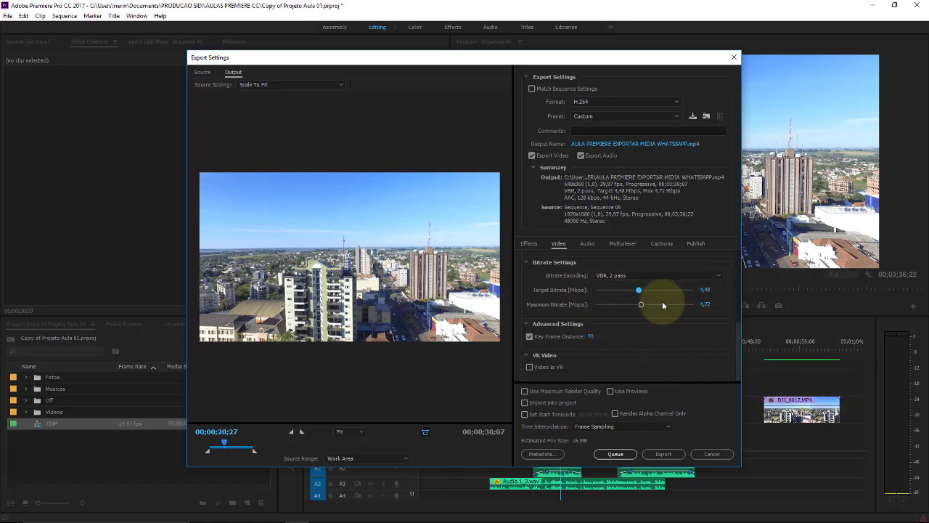
left_click(544, 312)
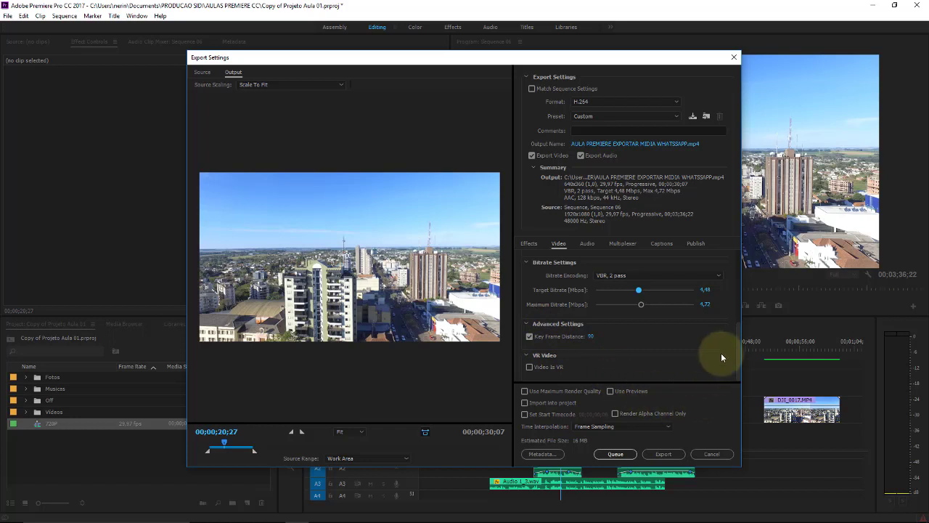
left_click(658, 455)
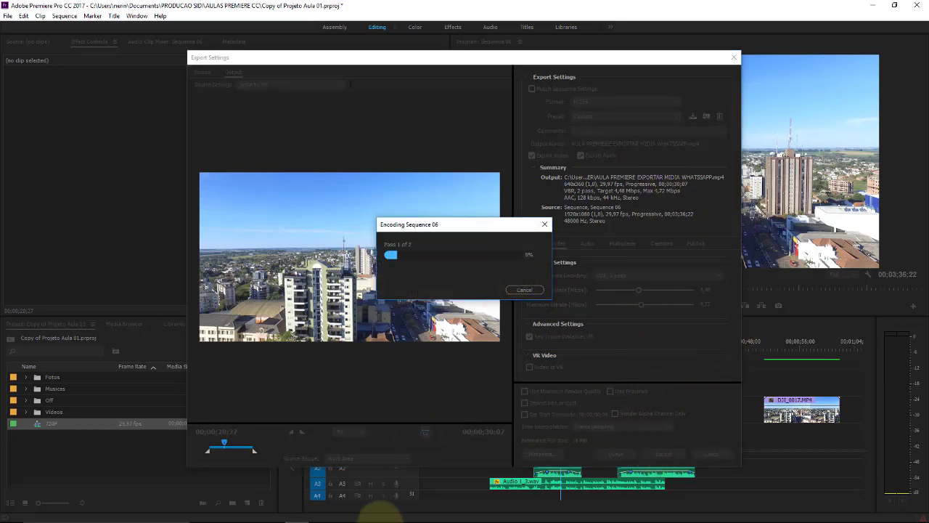
mouse_move(305, 515)
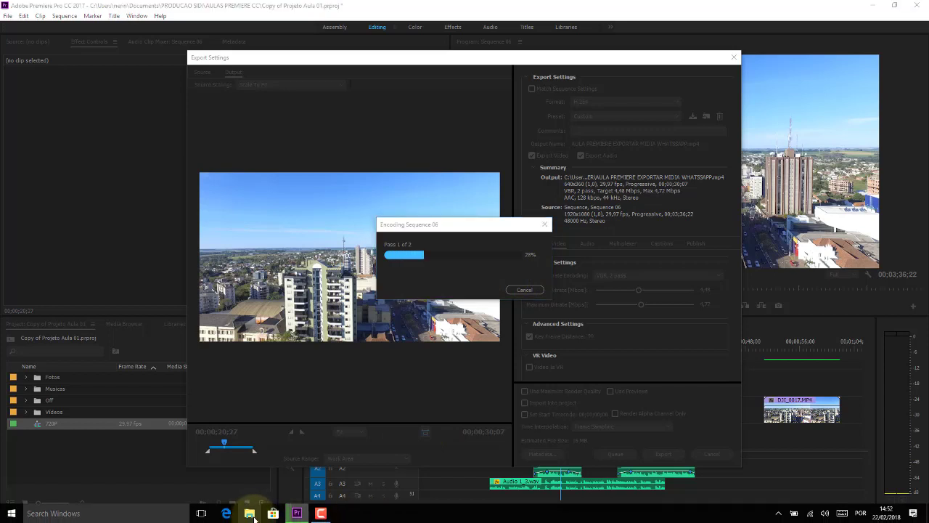
- Browse to Documents > PRODUCAO SIDI > AULAS PREMIERE CC > RENDER and widen the Name column
left_click(253, 517)
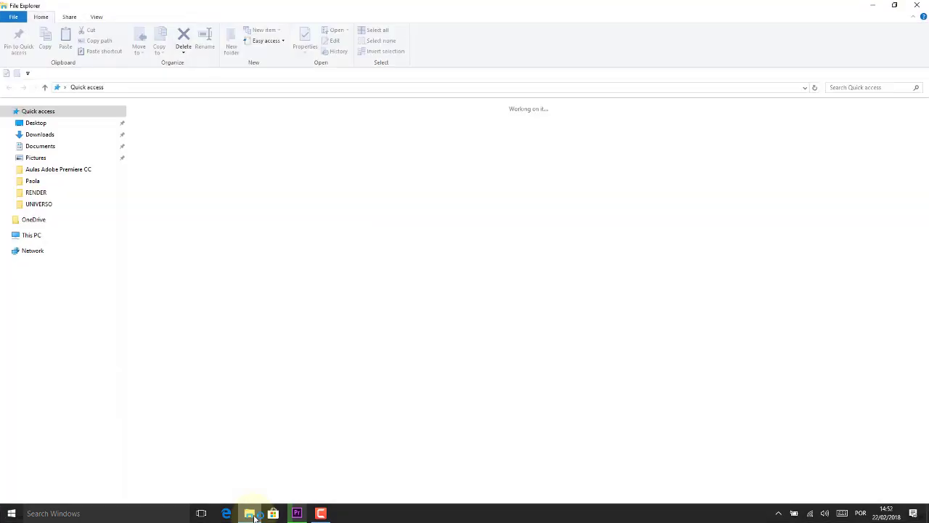
left_click(64, 146)
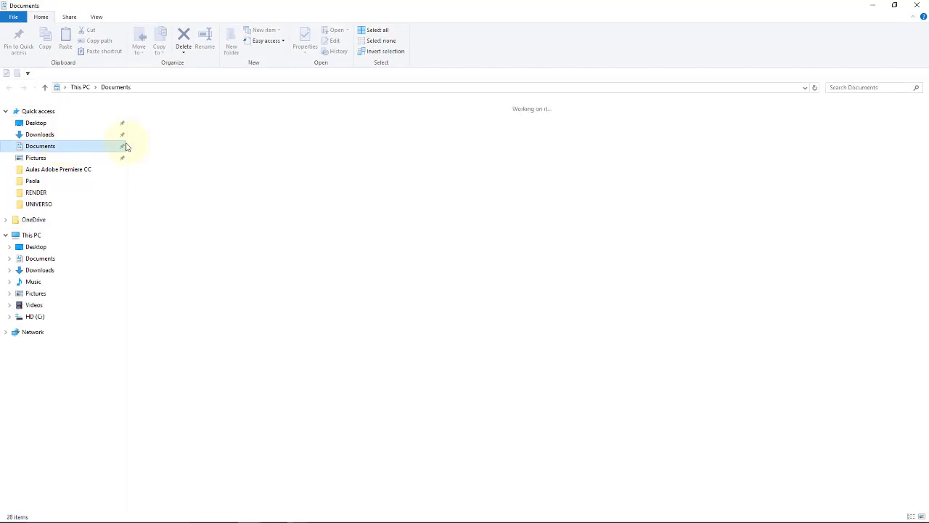
double_click(418, 116)
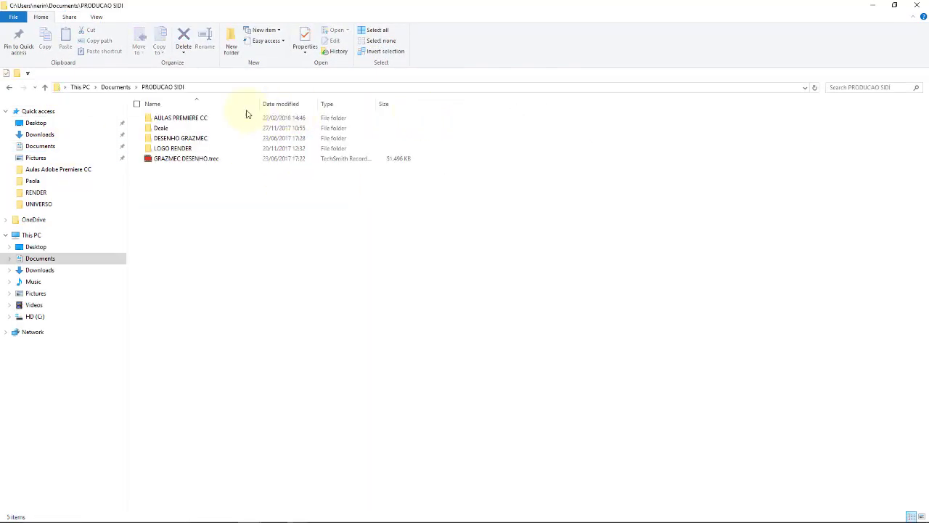
double_click(190, 118)
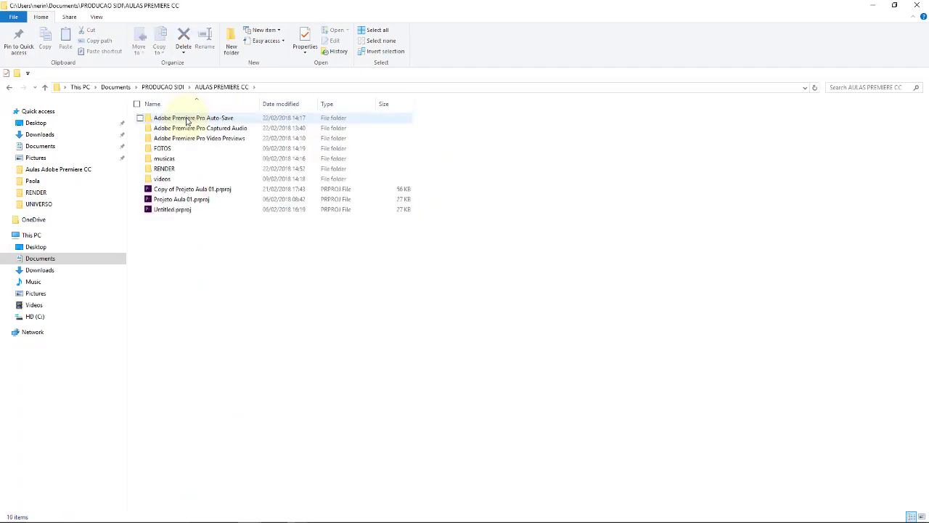
double_click(165, 169)
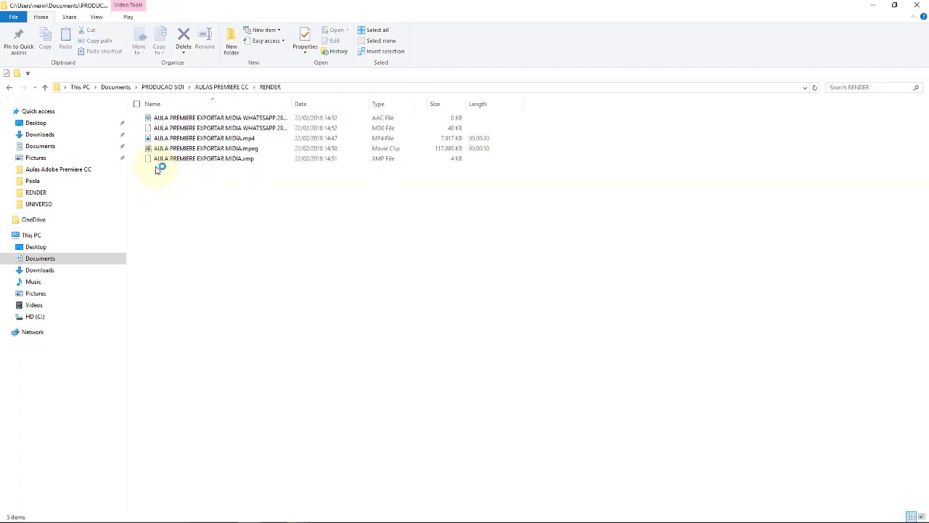
left_click_drag(291, 102, 438, 102)
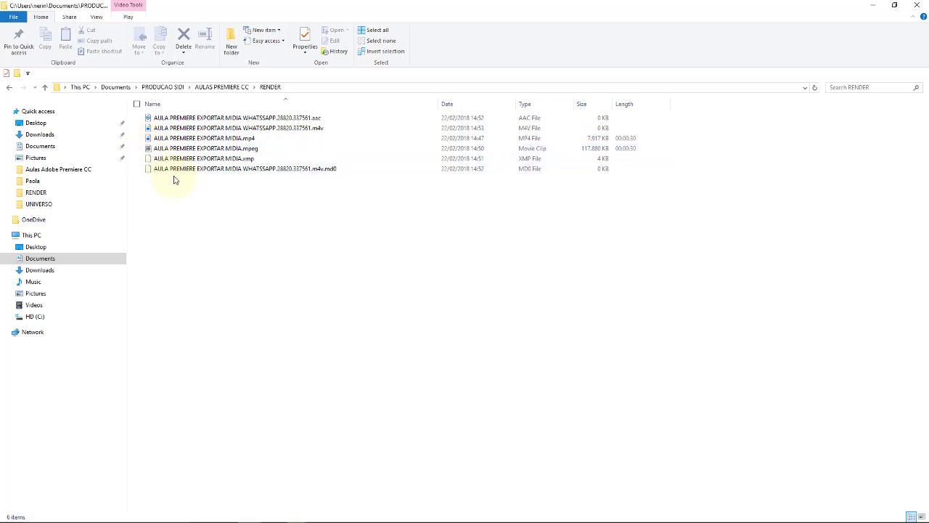
- Select the export files to compare sizes, confirming the WHATSSAPP mp4 is about 13.4 MB
left_click(210, 127)
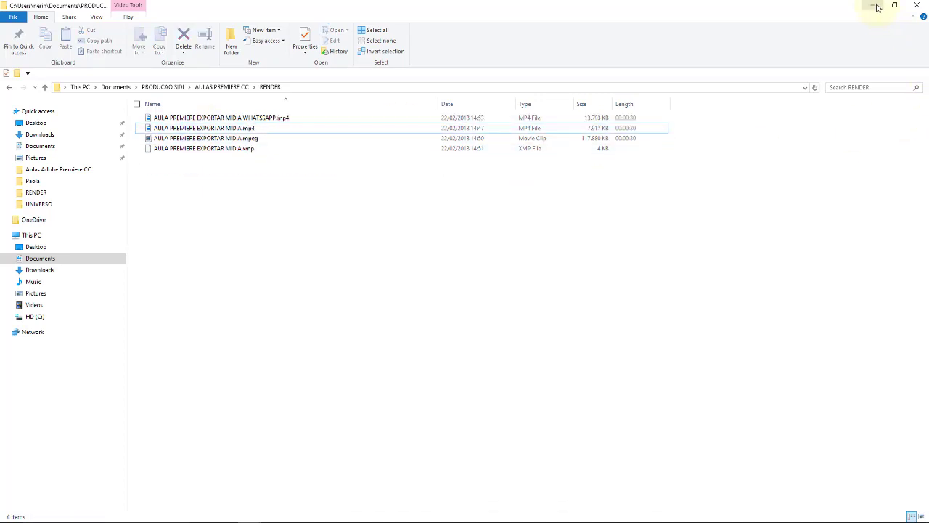
left_click(261, 120)
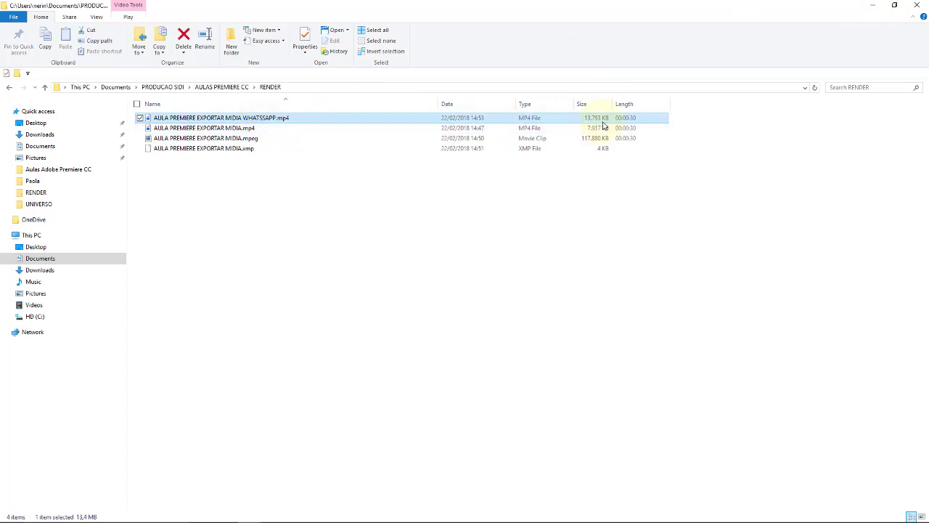
mouse_move(511, 519)
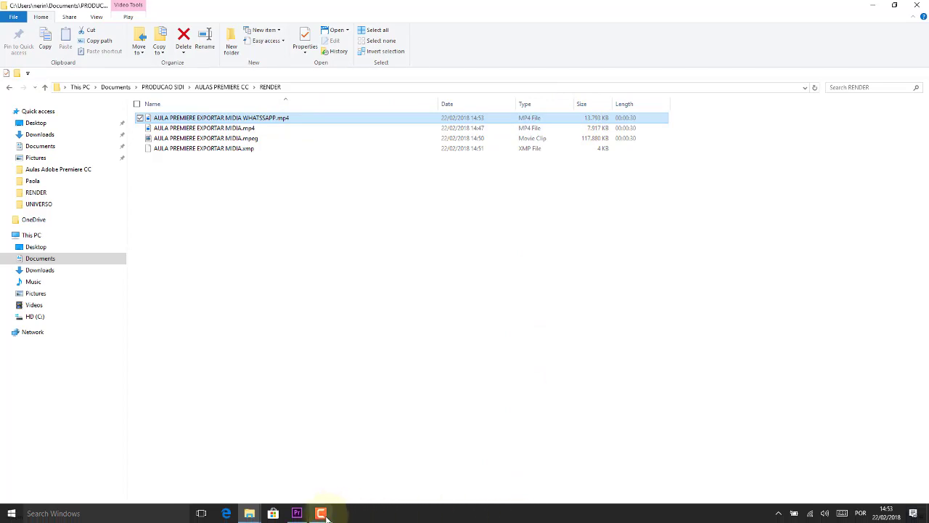
left_click(297, 513)
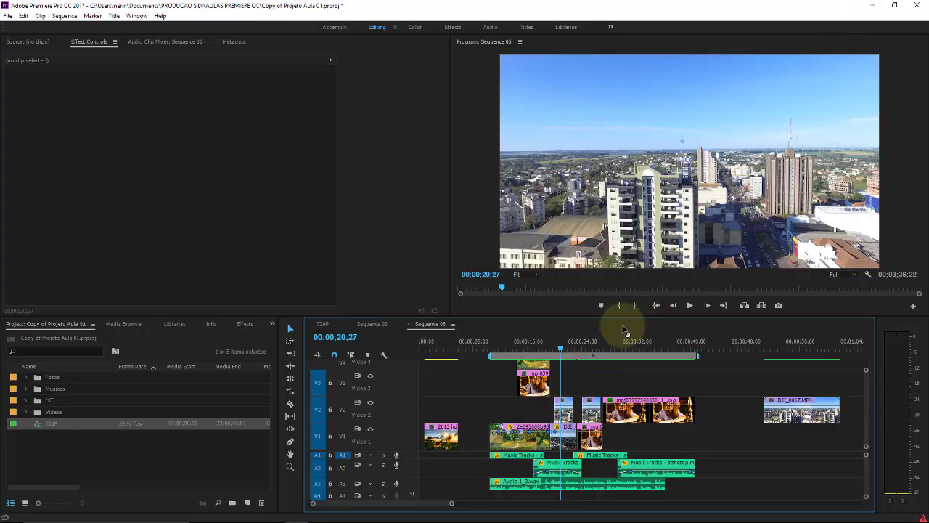
left_click(876, 6)
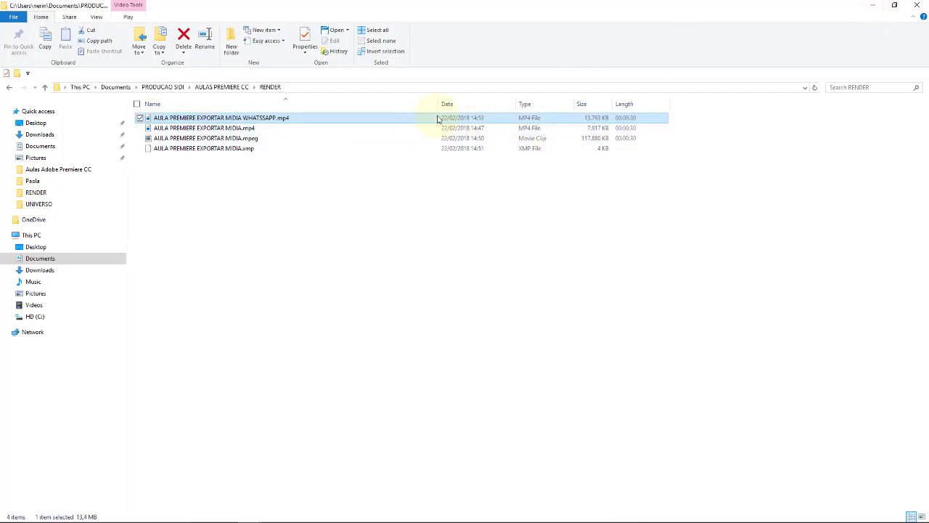
left_click(213, 128)
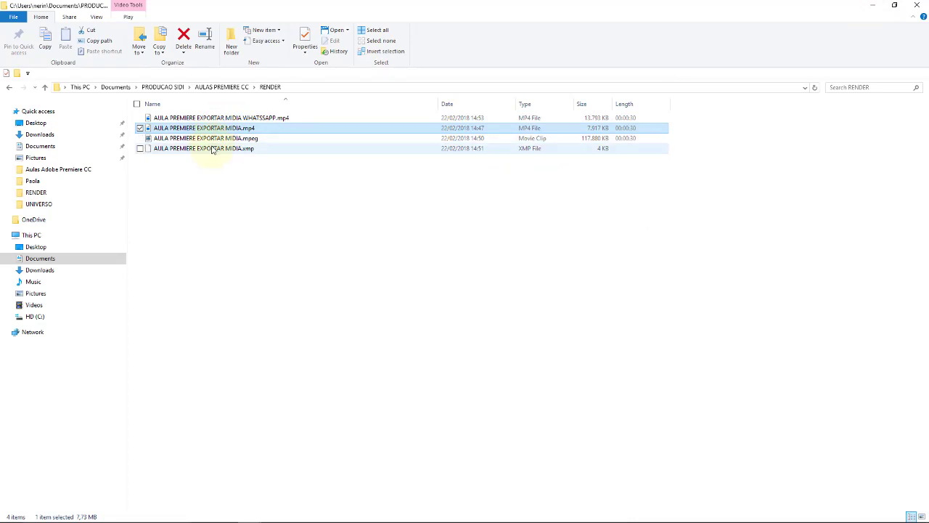
left_click(217, 149)
left_click(217, 139)
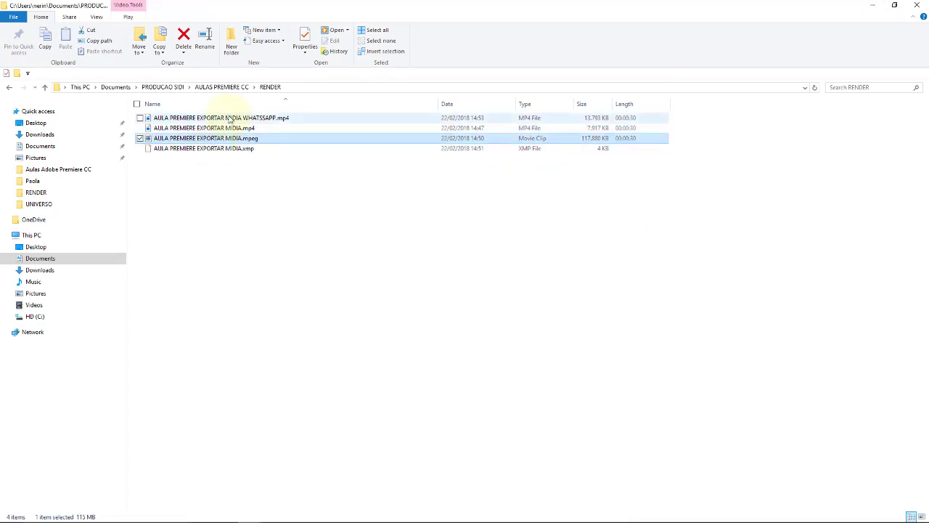
mouse_move(229, 118)
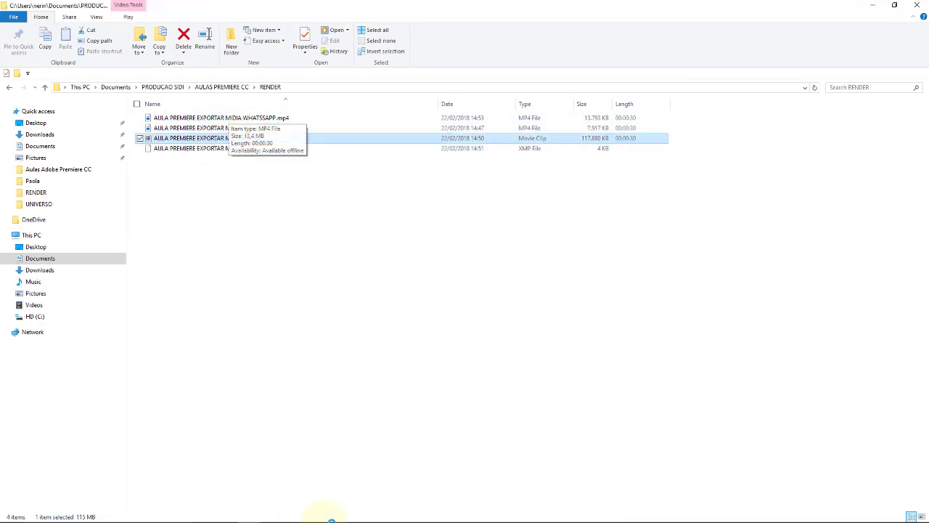
- Bring Premiere to the front and place Sequence 06's playhead at 00;00;16;00
left_click(299, 514)
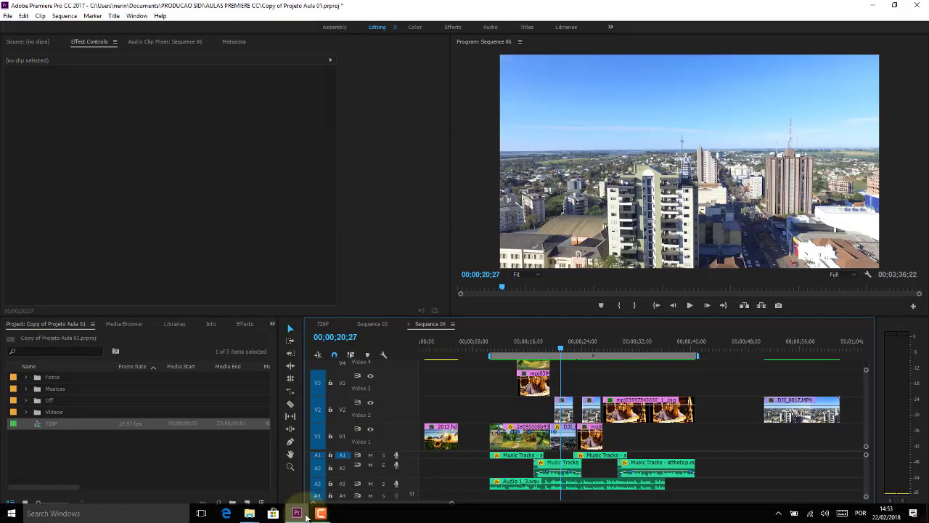
left_click(501, 346)
left_click_drag(502, 347, 501, 347)
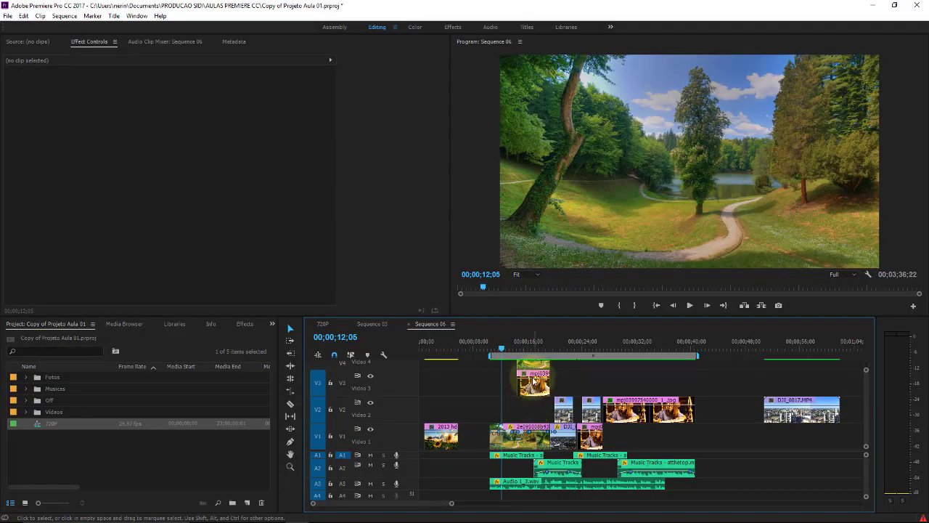
left_click(529, 347)
left_click_drag(529, 348, 520, 410)
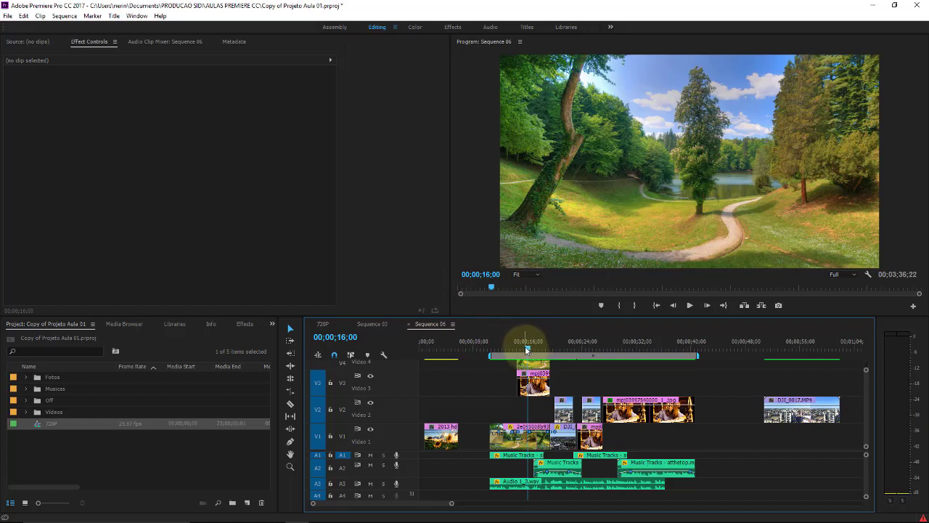
- Return to the RENDER folder and play AULA PREMIERE EXPORTAR MIDIA WHATSSAPP.mp4
mouse_move(560, 520)
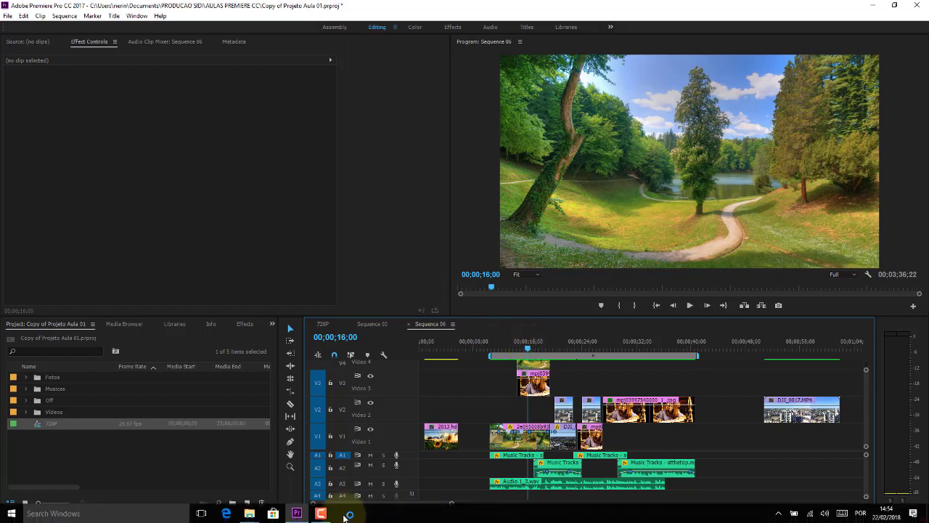
mouse_move(249, 513)
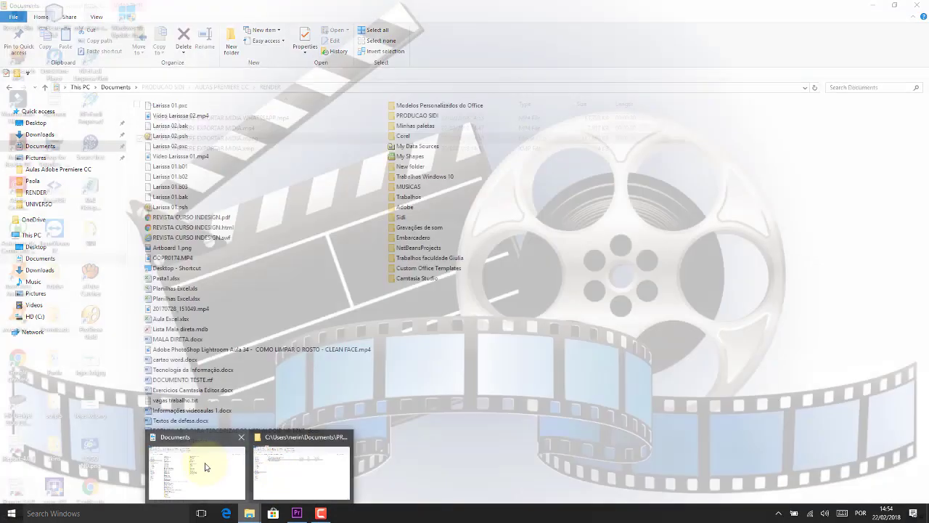
left_click(204, 467)
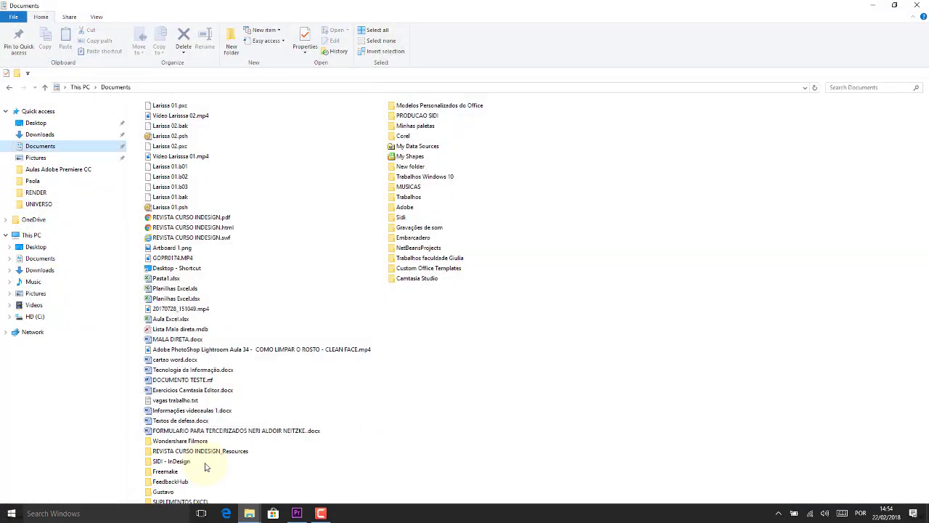
double_click(408, 116)
double_click(213, 118)
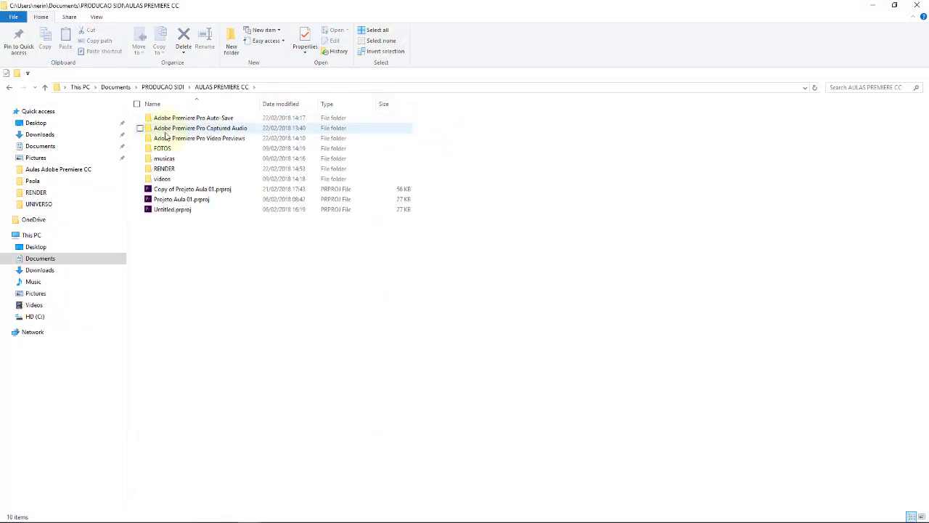
double_click(160, 170)
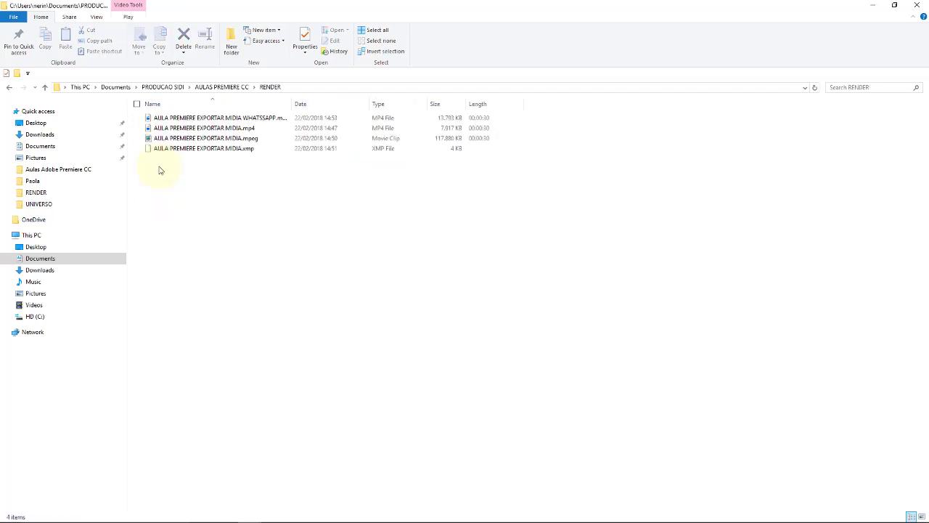
left_click(202, 118)
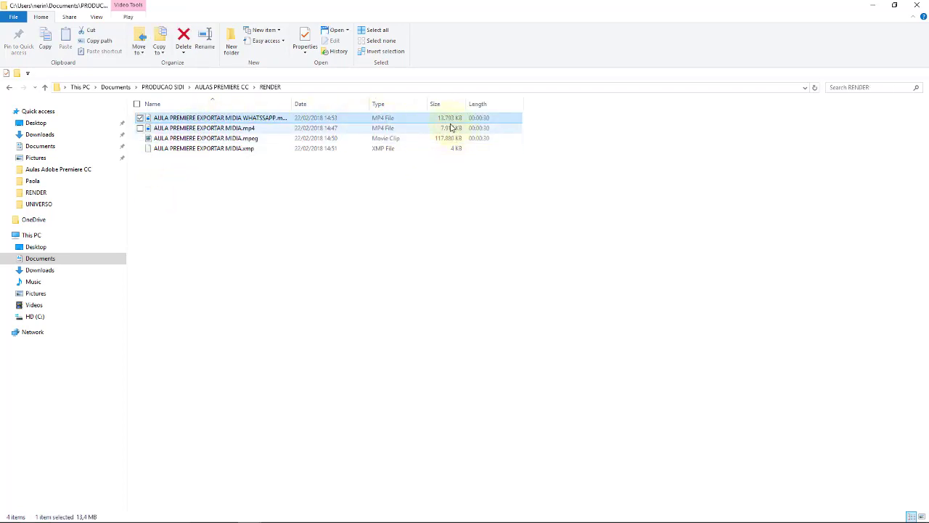
double_click(151, 118)
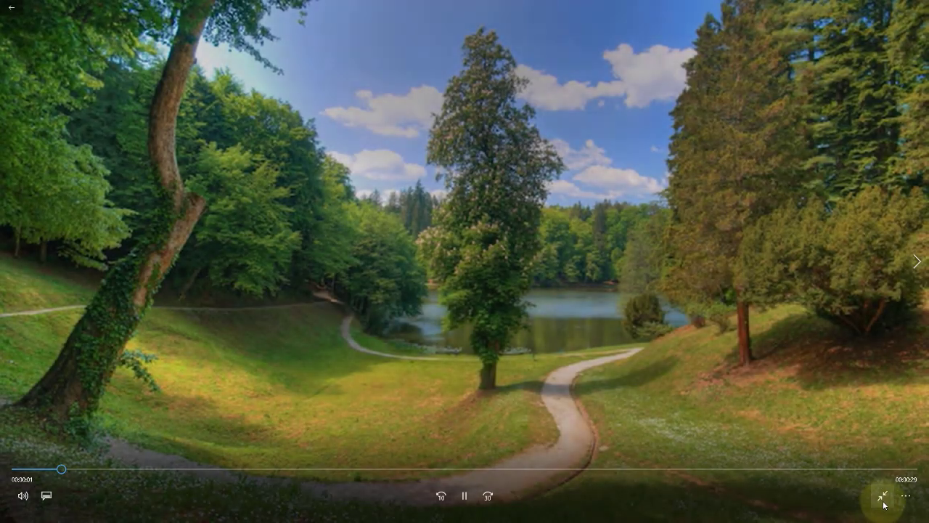
- Shrink the player out of full screen, close it, and widen Explorer's Name column
left_click(883, 501)
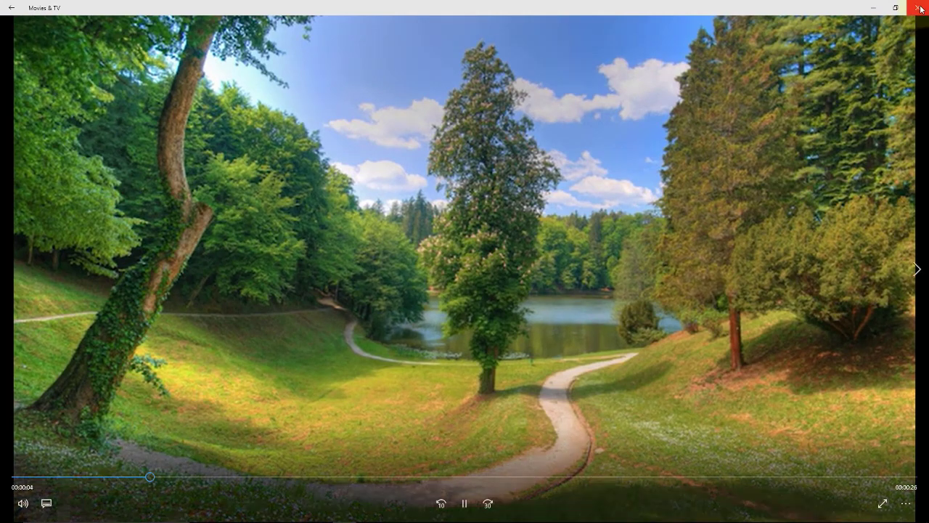
left_click(895, 7)
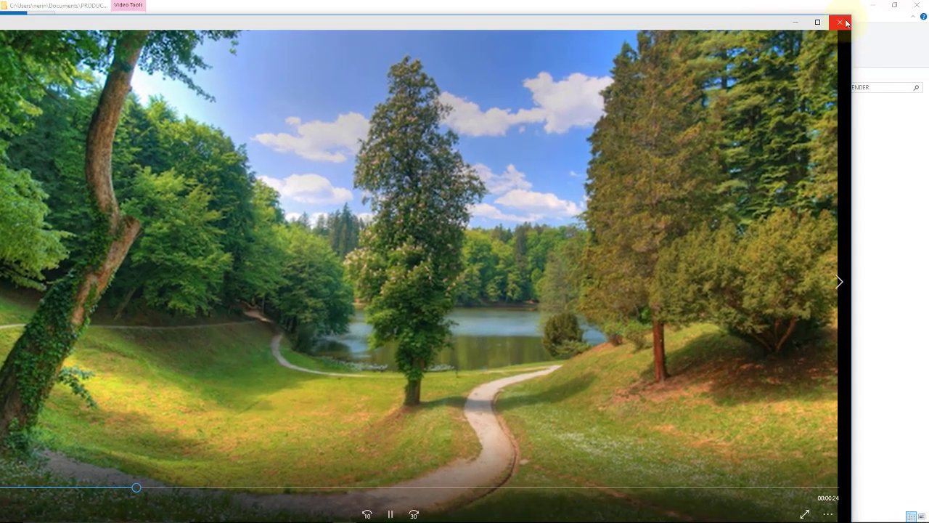
left_click_drag(848, 16, 374, 326)
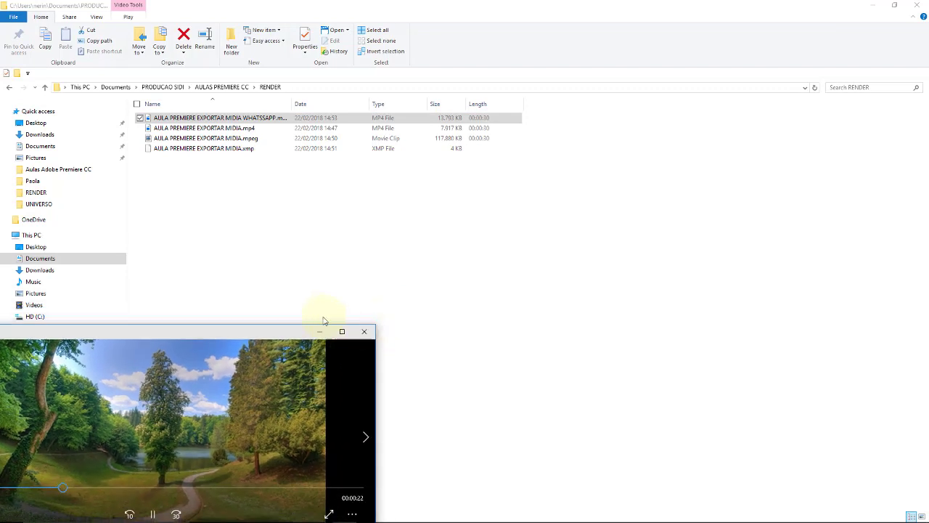
left_click_drag(283, 336, 504, 184)
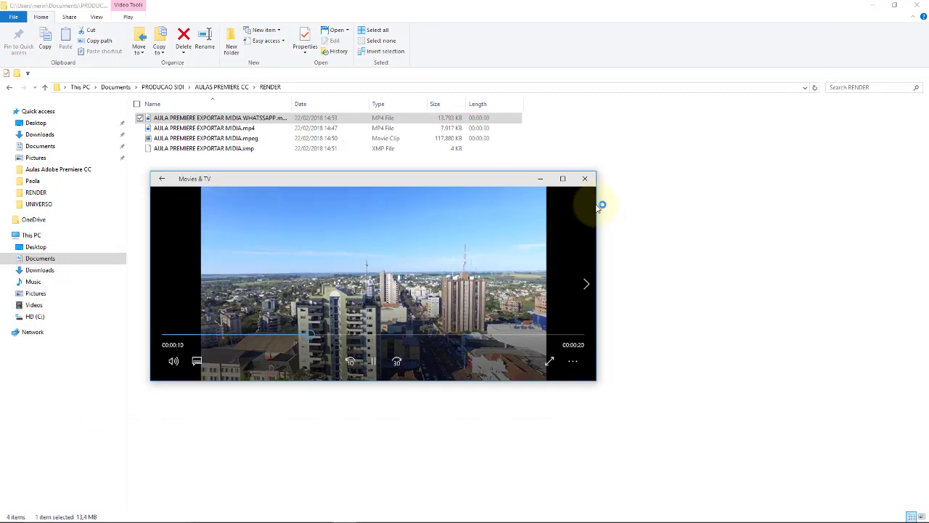
left_click_drag(599, 209, 500, 211)
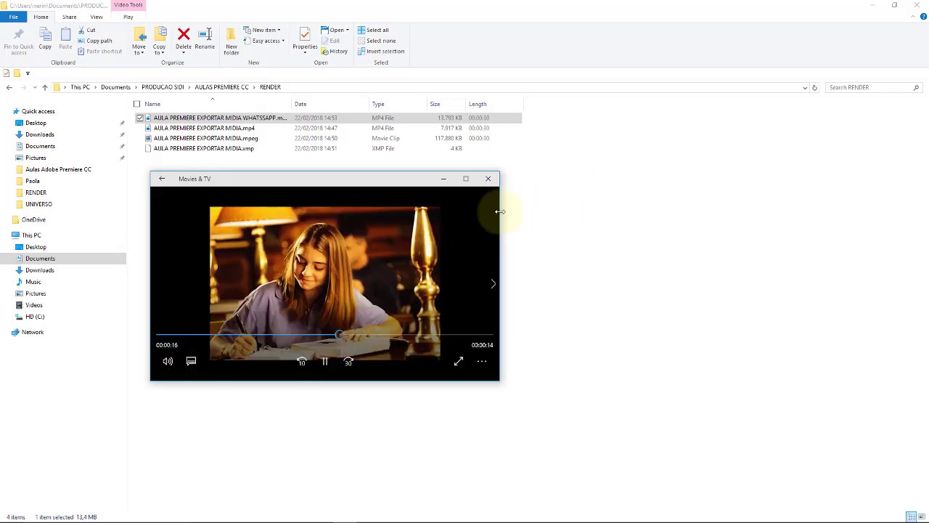
left_click(488, 179)
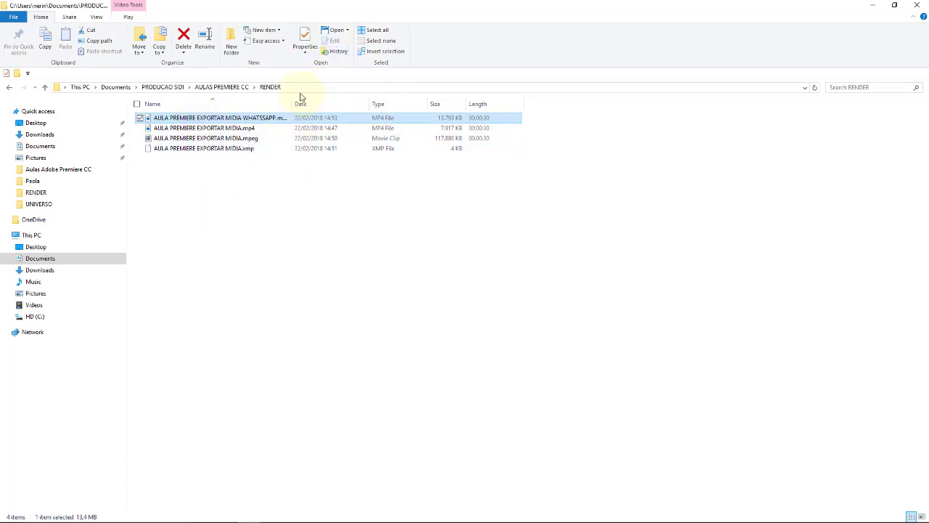
left_click_drag(294, 100, 368, 81)
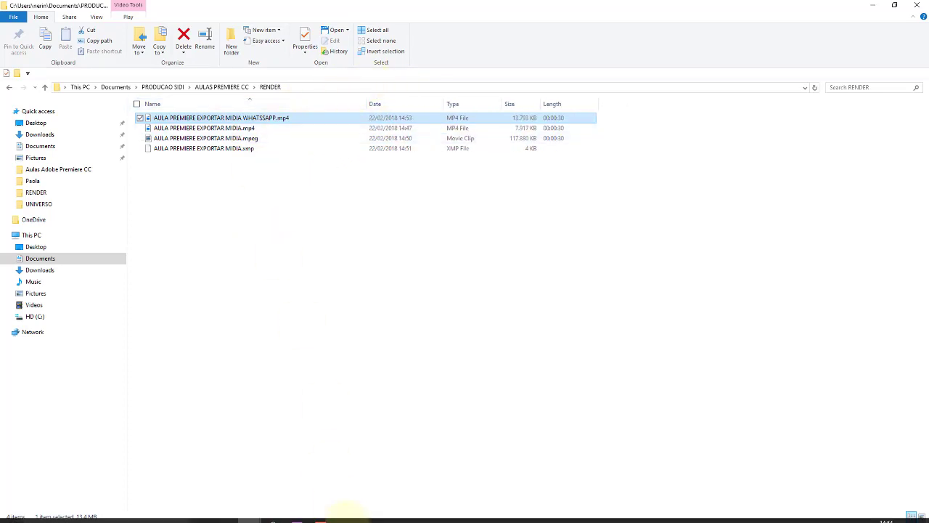
- Bring Premiere forward and reopen the Export Settings for Sequence 06
left_click(274, 513)
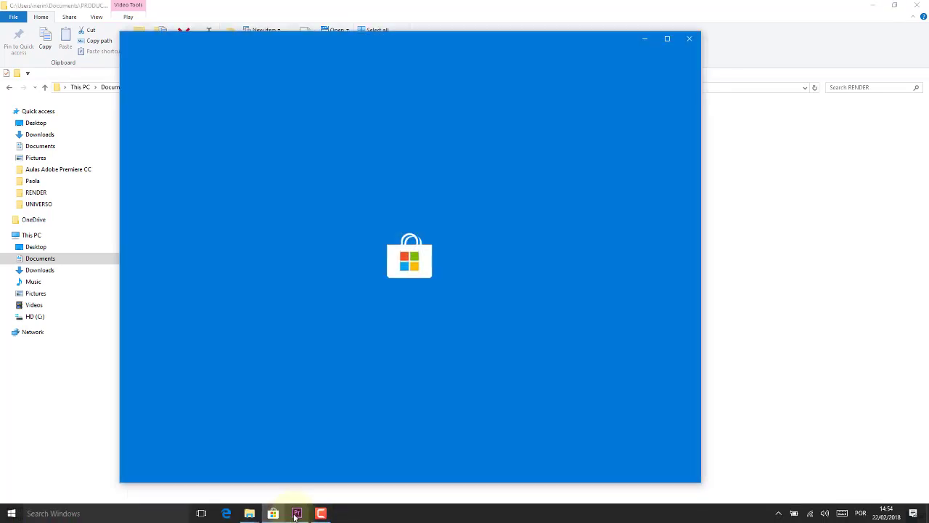
left_click(297, 514)
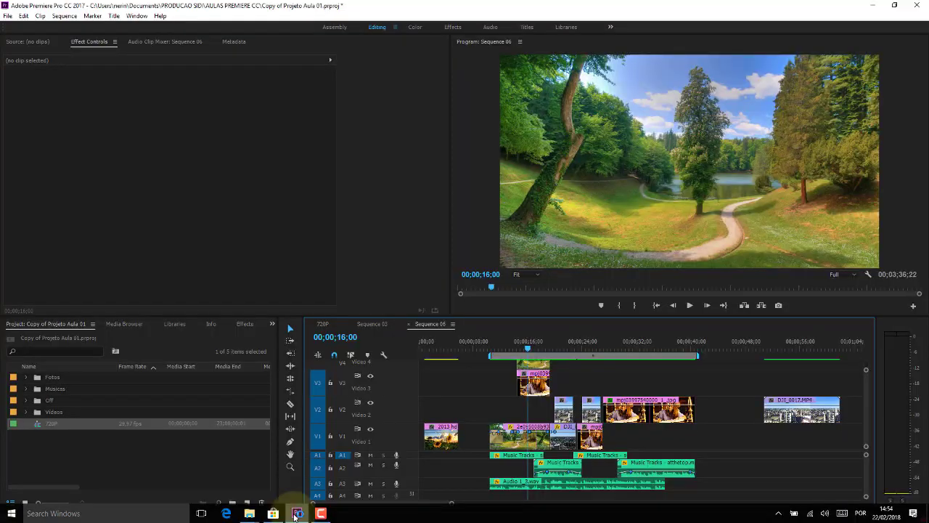
left_click(7, 15)
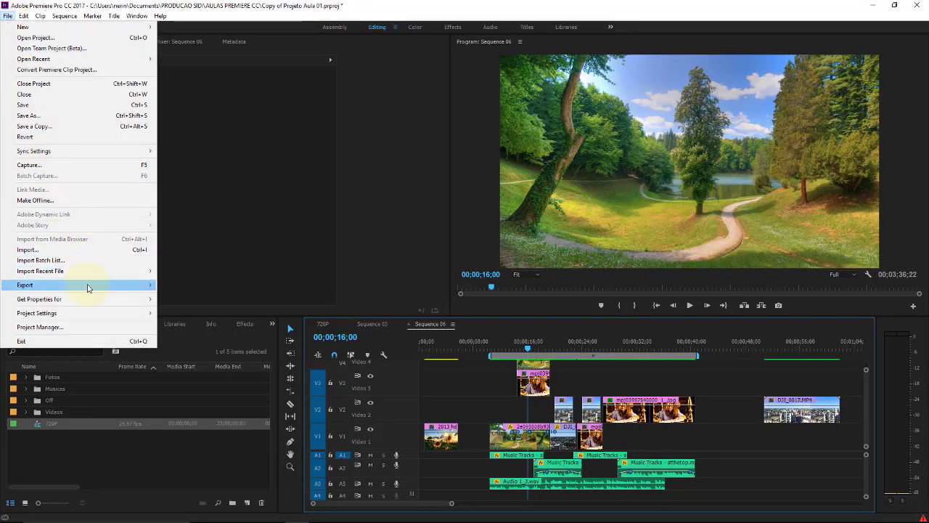
mouse_move(87, 285)
left_click(181, 286)
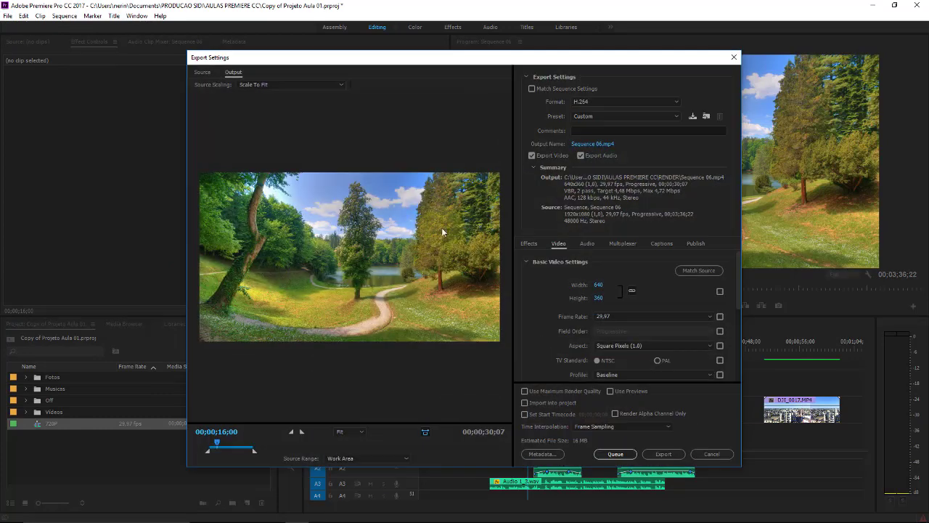
- Browse the H.264 preset list, then close Export Settings without exporting
left_click(617, 103)
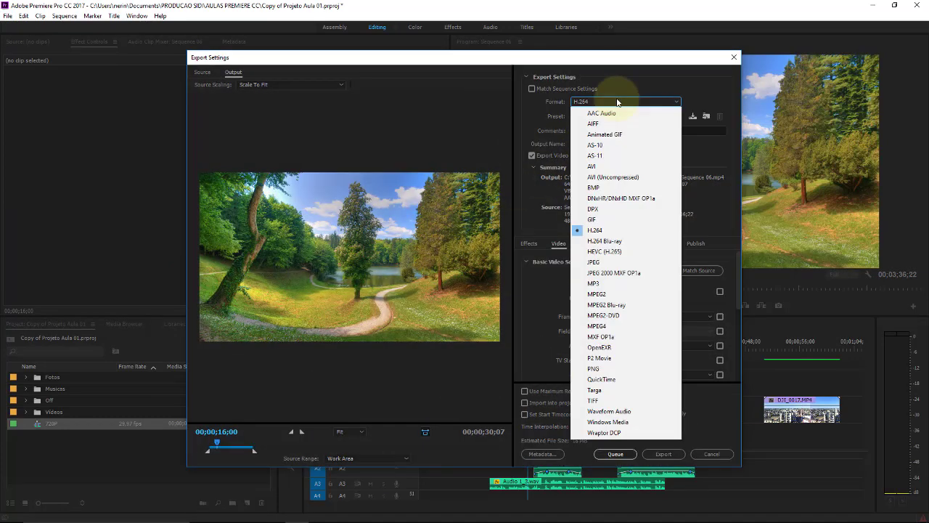
left_click(619, 231)
left_click(652, 115)
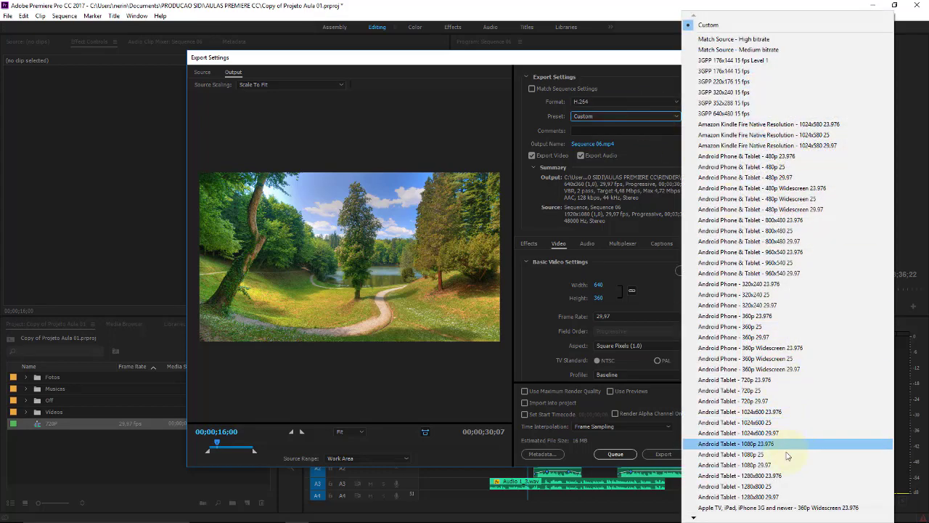
left_click(693, 518)
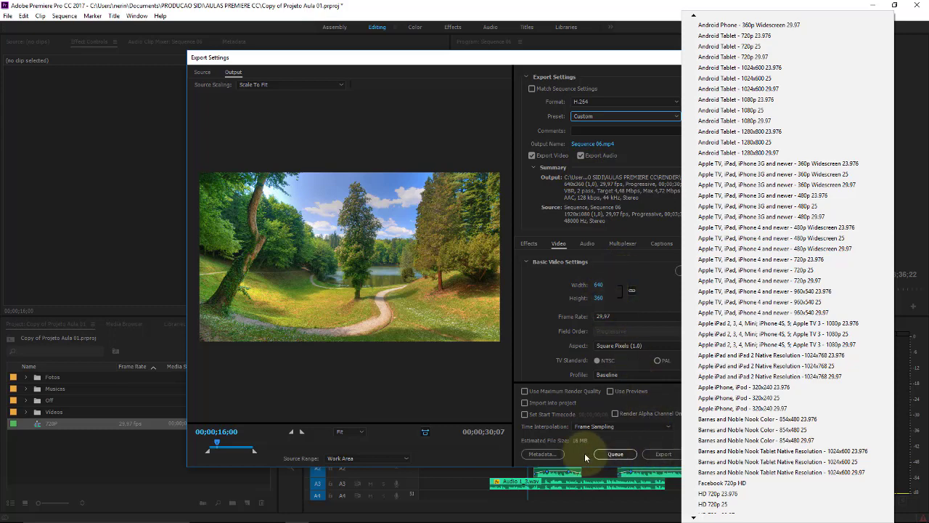
left_click(556, 50)
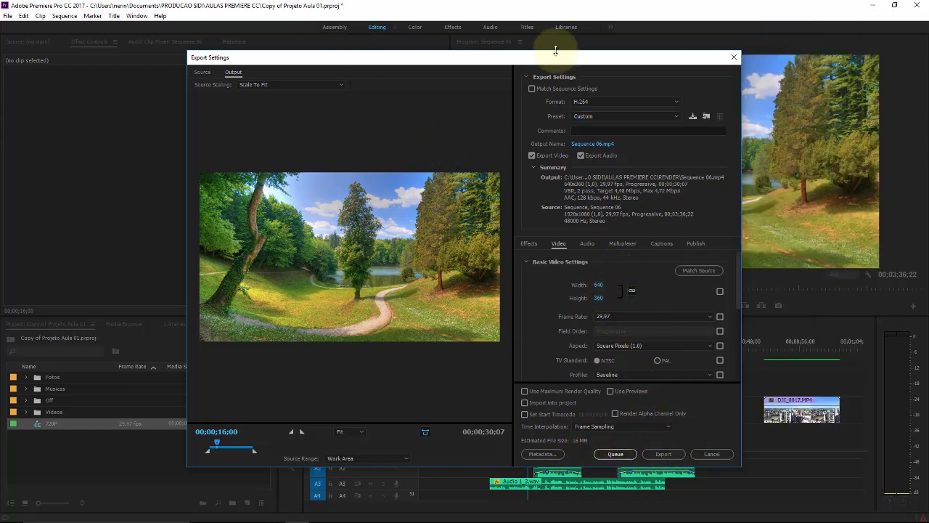
left_click(734, 56)
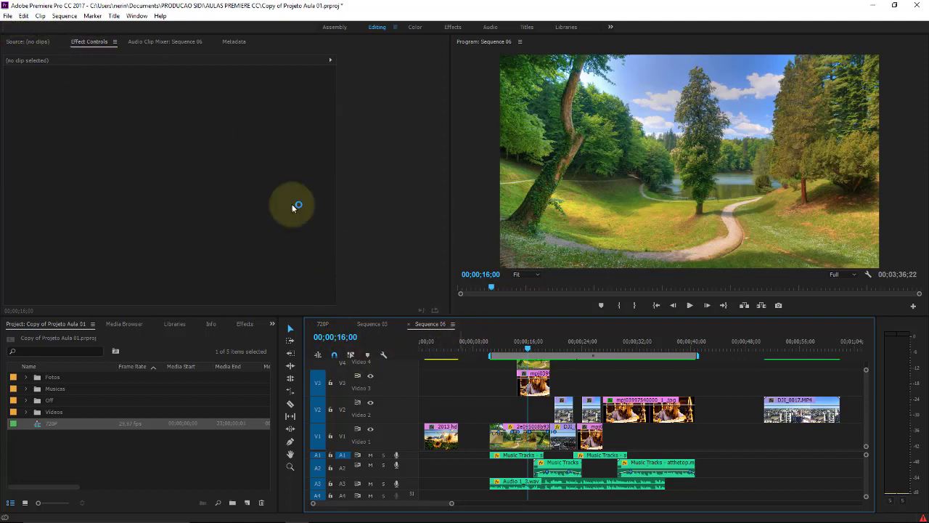
- Open the File menu to begin another export
left_click(7, 15)
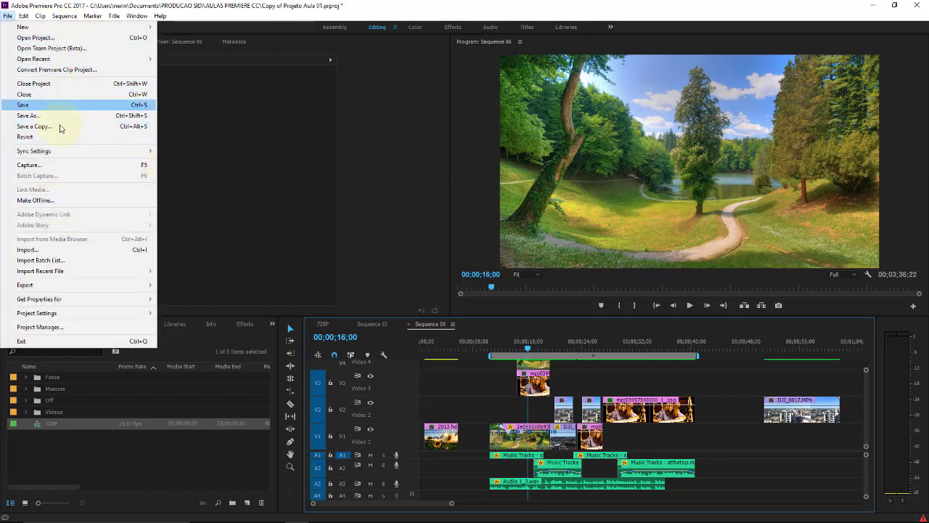
- Reopen Export Media settings and switch the format to H.264 Blu-ray, outputting Sequence 06.m4v
mouse_move(141, 284)
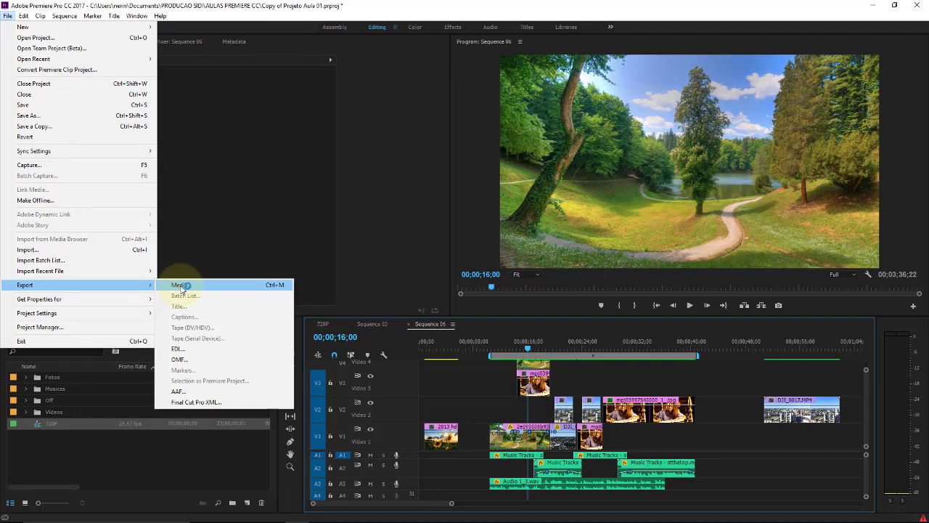
left_click(180, 285)
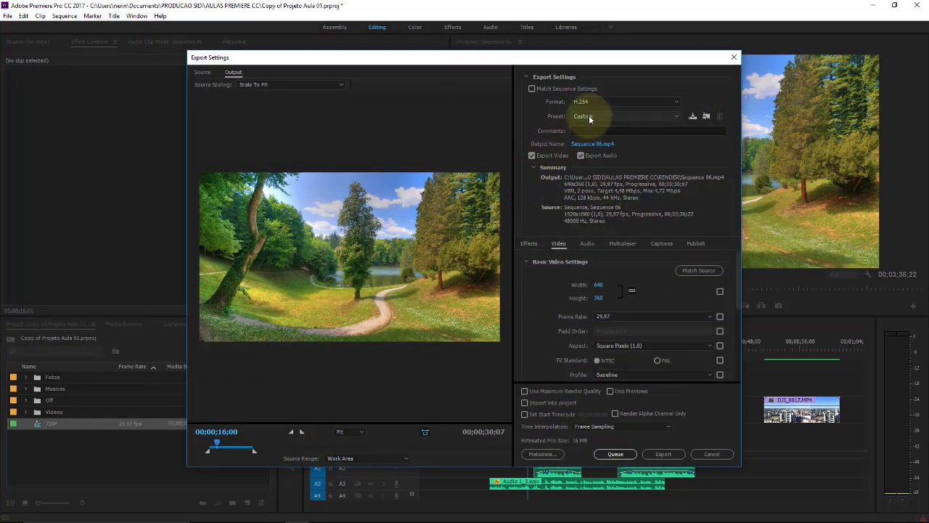
left_click(596, 102)
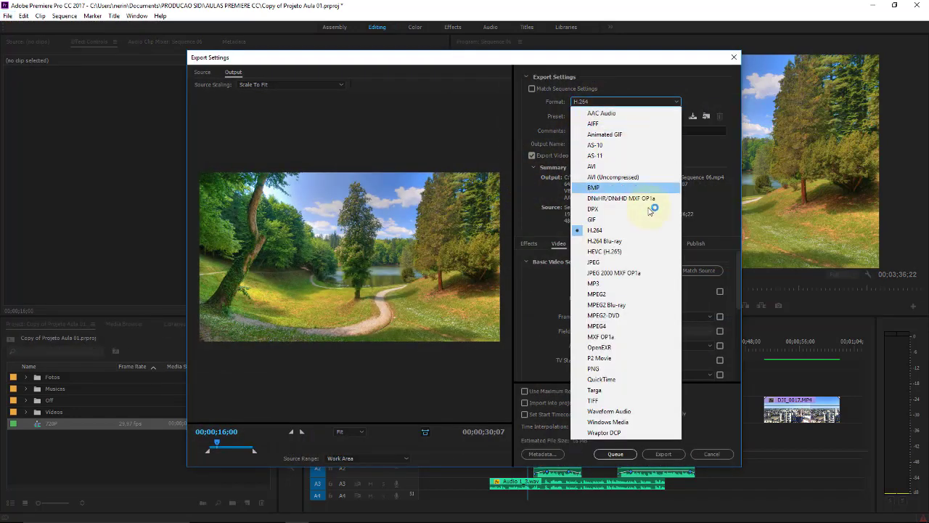
left_click(662, 240)
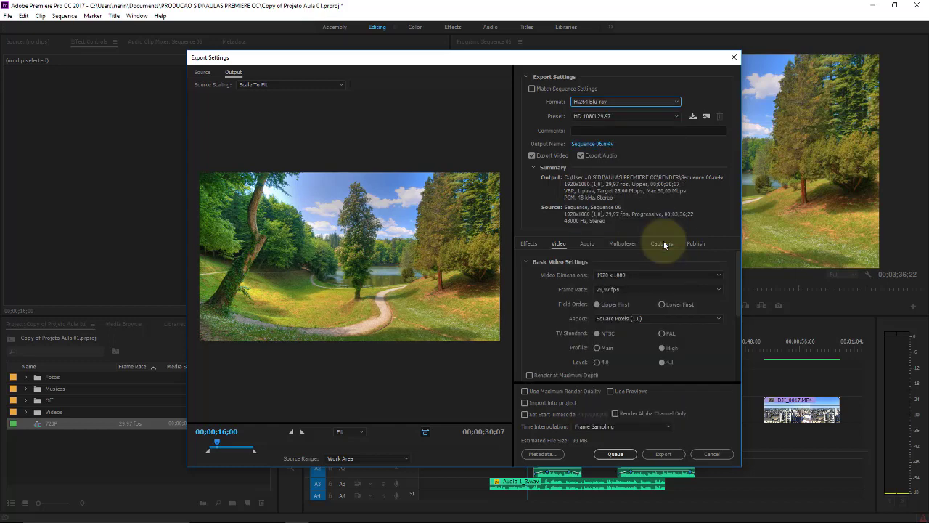
left_click(612, 147)
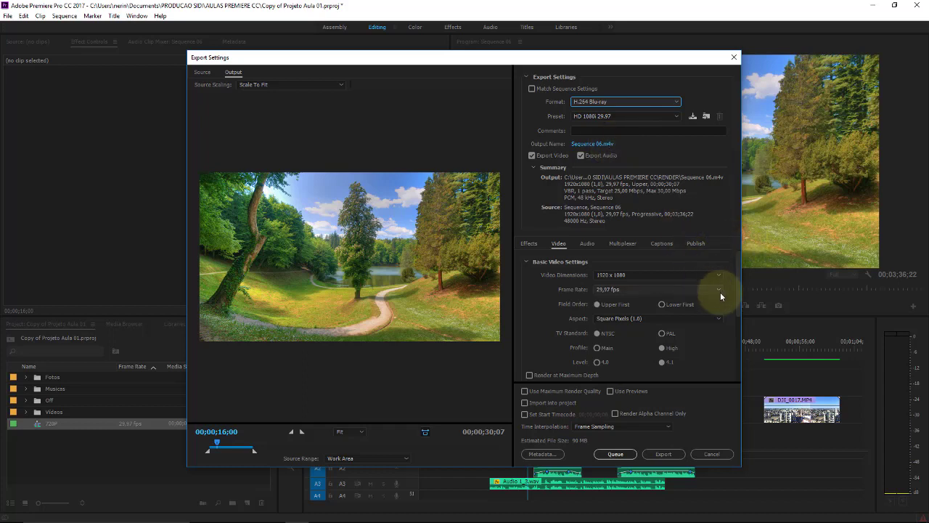
- Try 1280 x 720 video dimensions, then revert to 1920 x 1080
left_click(618, 276)
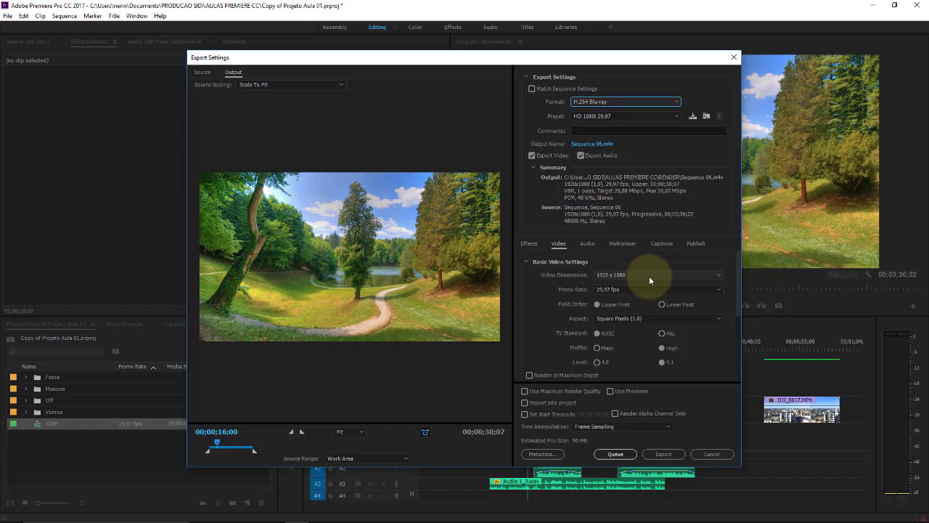
left_click(649, 276)
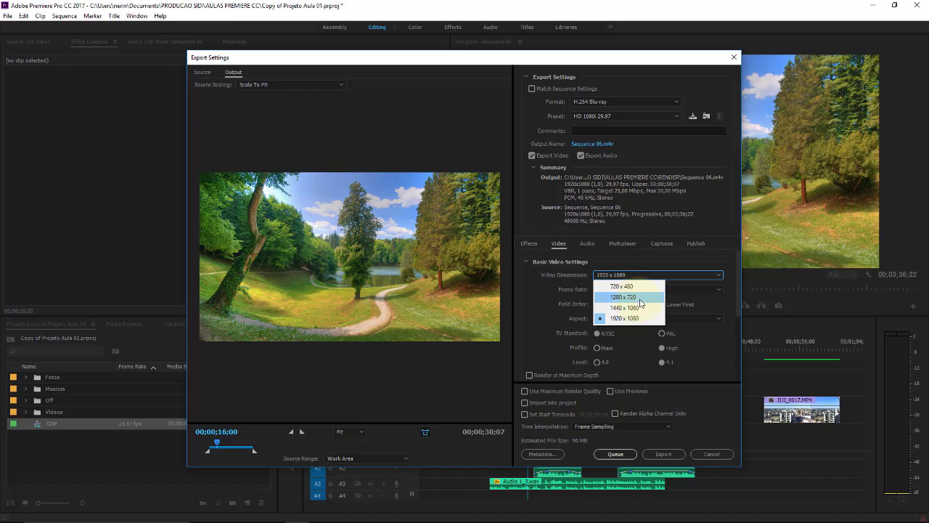
left_click(643, 298)
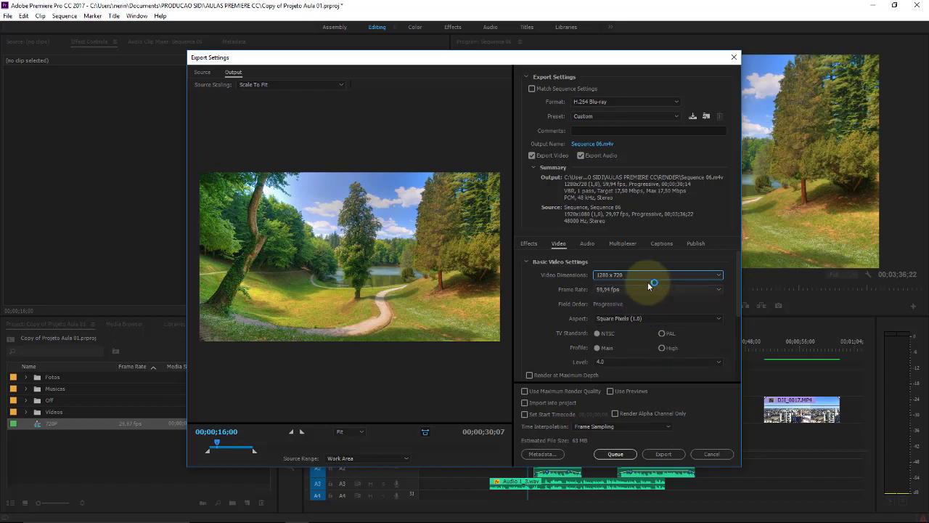
left_click(656, 274)
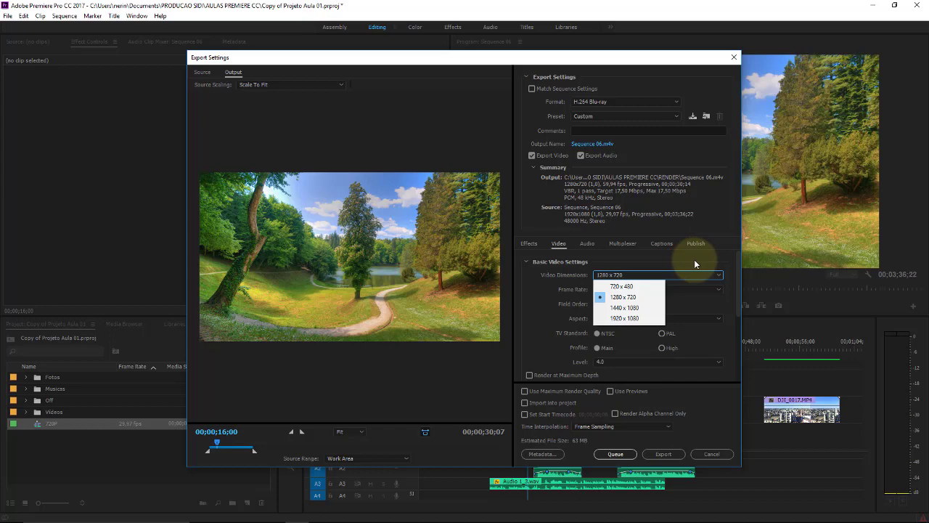
left_click(642, 318)
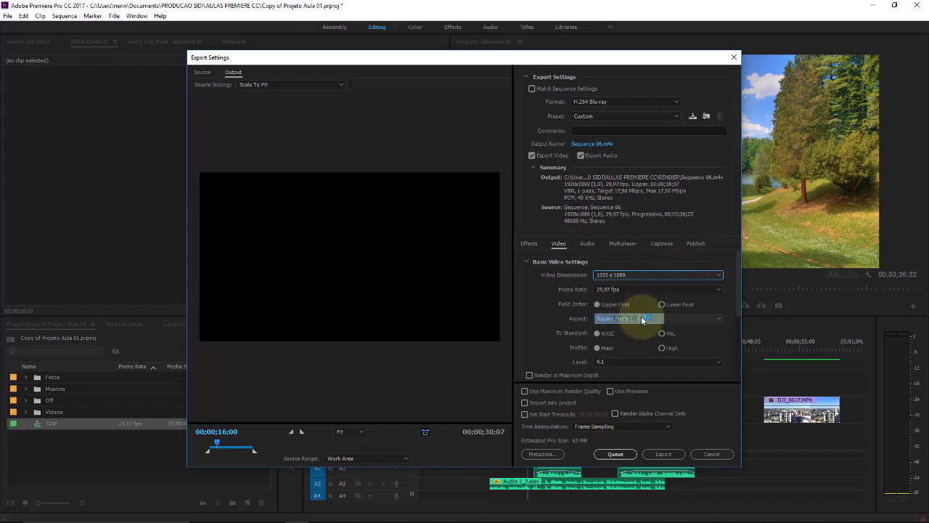
left_click(643, 102)
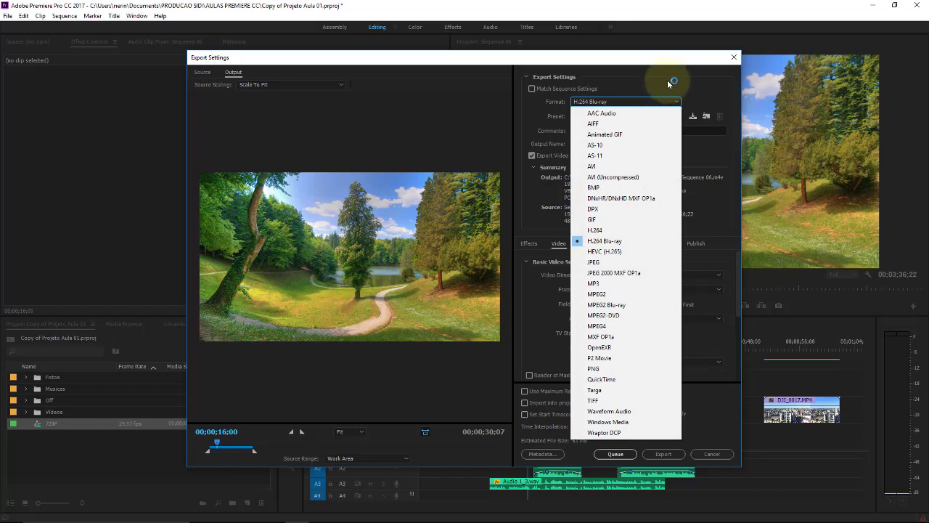
- Keep H.264 Blu-ray with lower-field-first field order and VBR 2-pass bitrate encoding
left_click(667, 80)
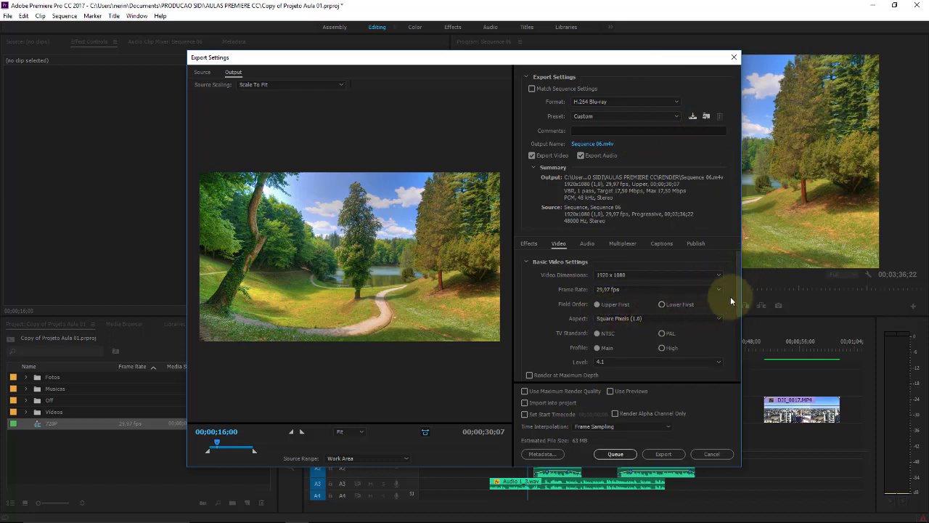
left_click(662, 304)
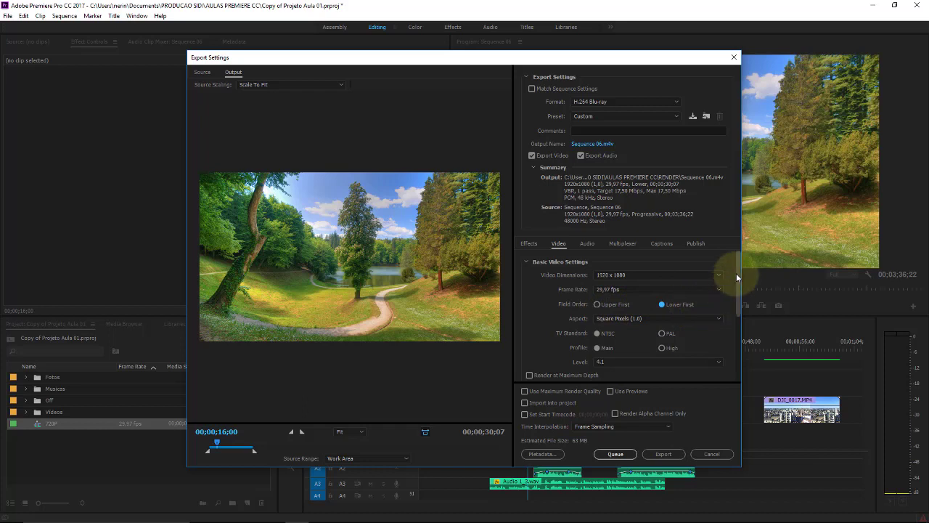
left_click_drag(736, 272, 735, 283)
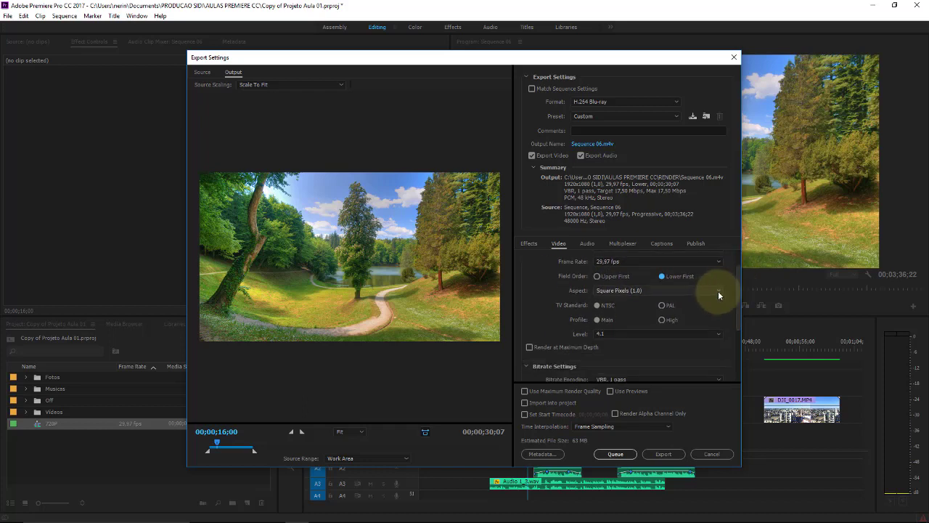
left_click(719, 290)
left_click(719, 291)
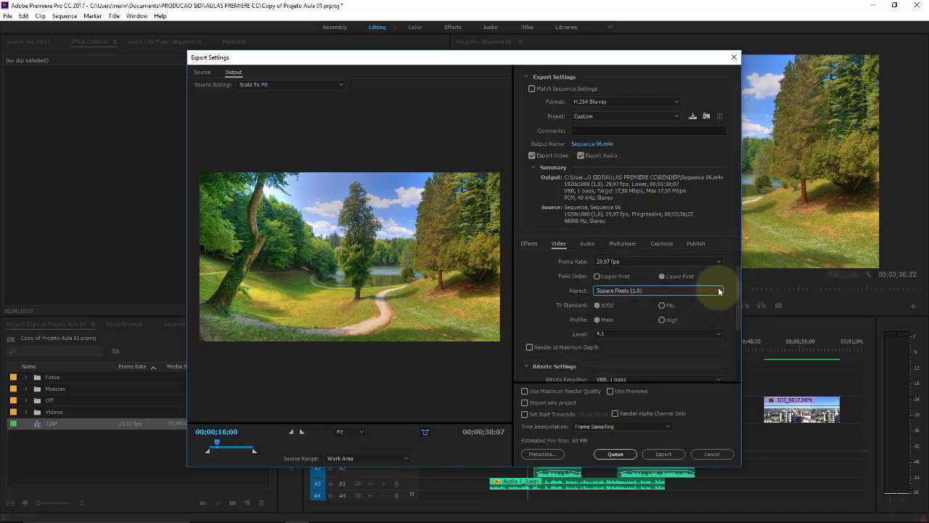
left_click_drag(736, 290, 734, 320)
left_click(719, 307)
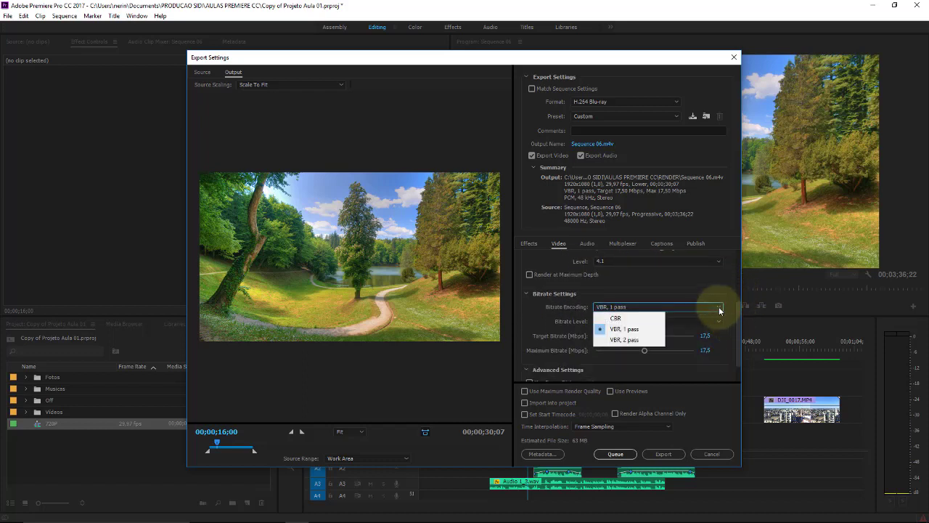
left_click(633, 339)
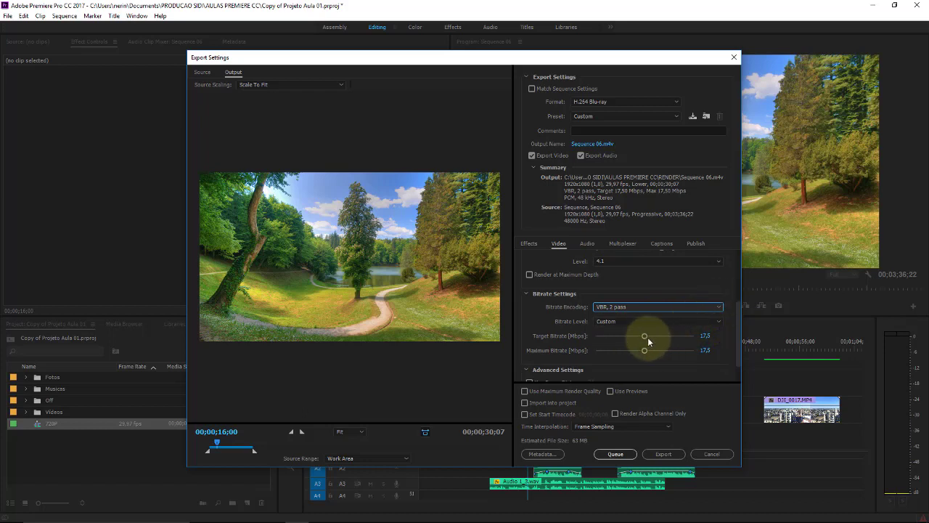
- Keep 29,97 fps and square pixels, and set the encoding profile to High
scroll(737, 337, "down", 2)
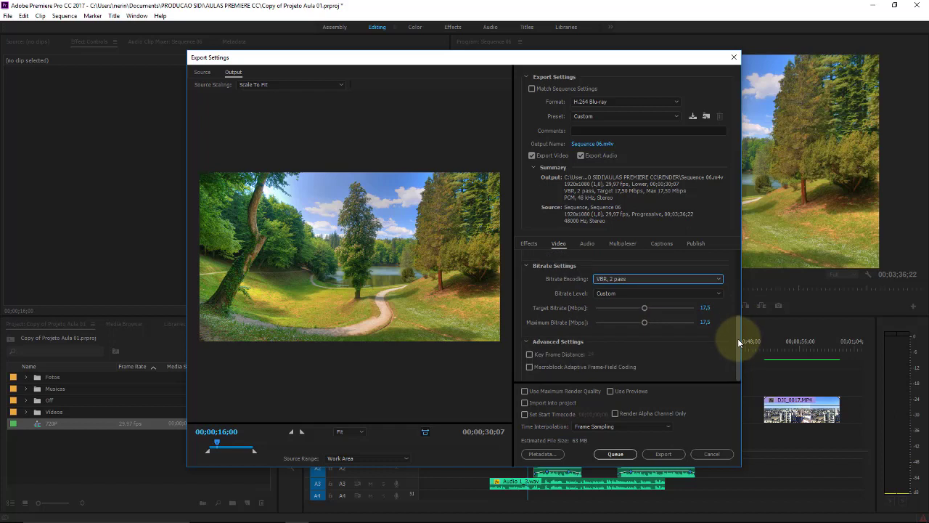
left_click_drag(738, 338, 727, 267)
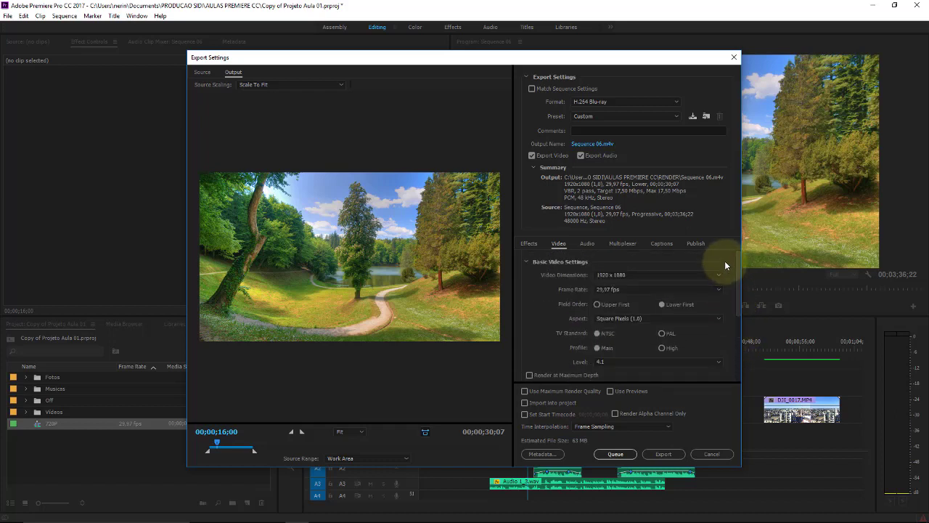
left_click(718, 289)
left_click(720, 292)
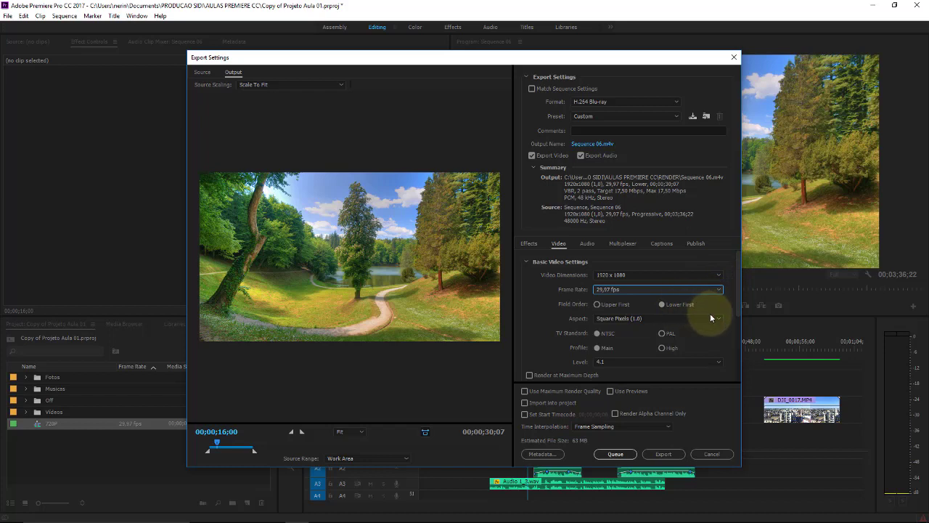
left_click(710, 318)
left_click(710, 318)
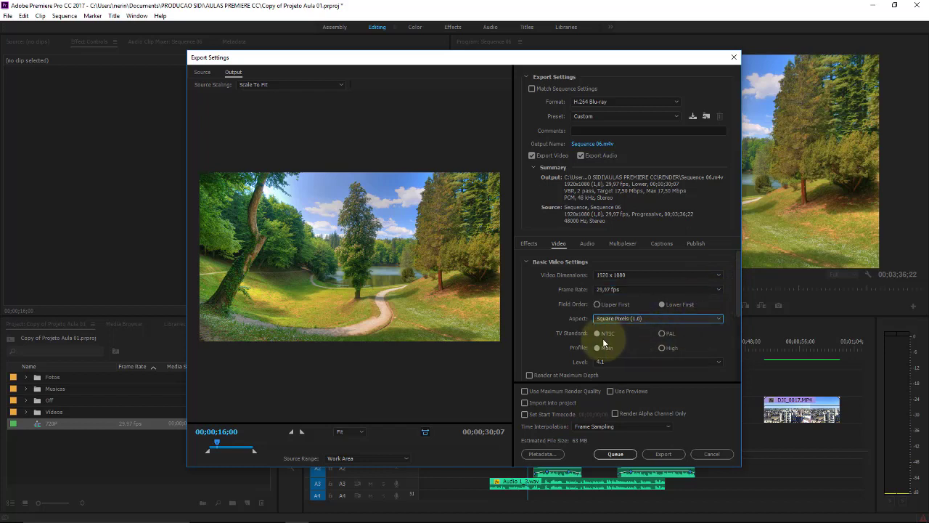
left_click(661, 352)
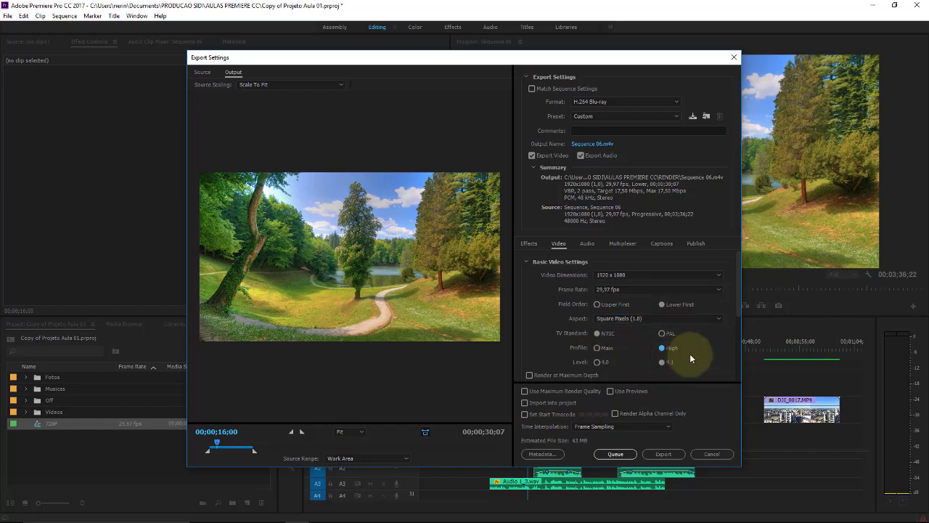
scroll(739, 319, "down", 2)
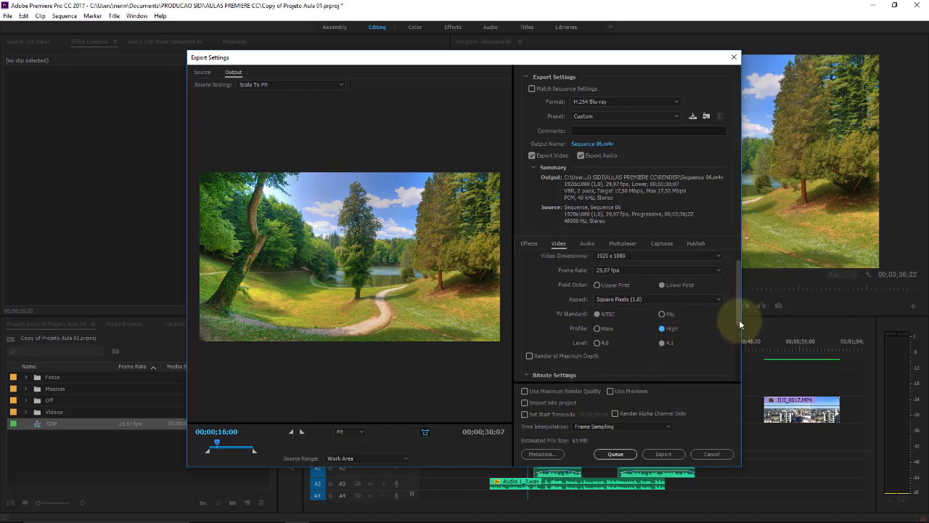
left_click_drag(740, 331, 732, 353)
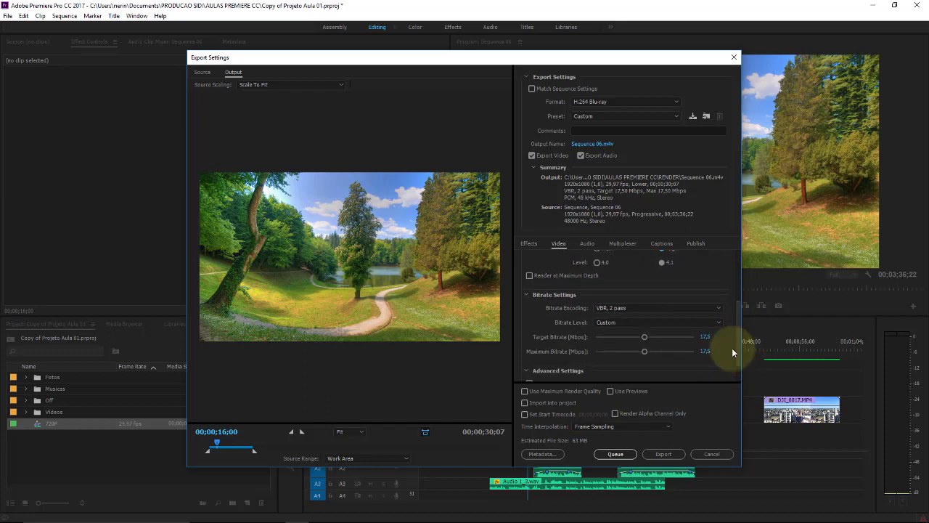
left_click(738, 312)
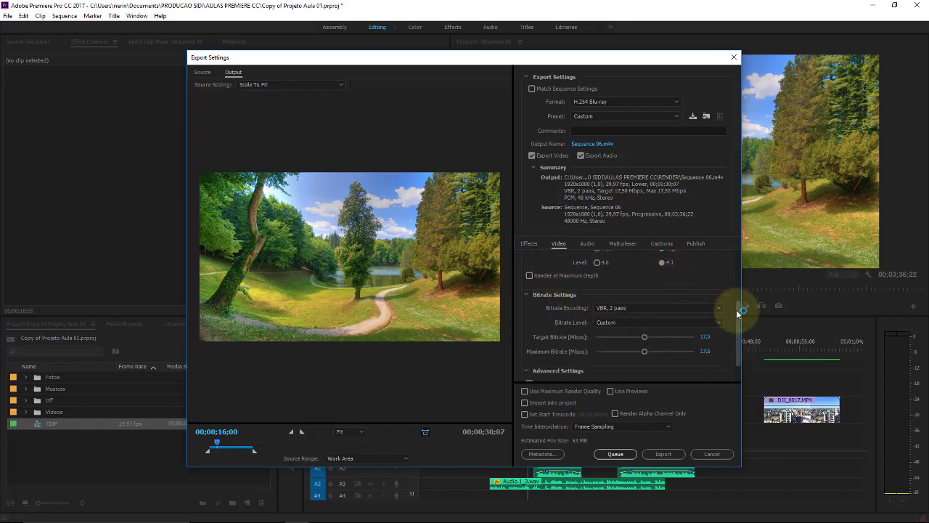
left_click_drag(737, 312, 744, 332)
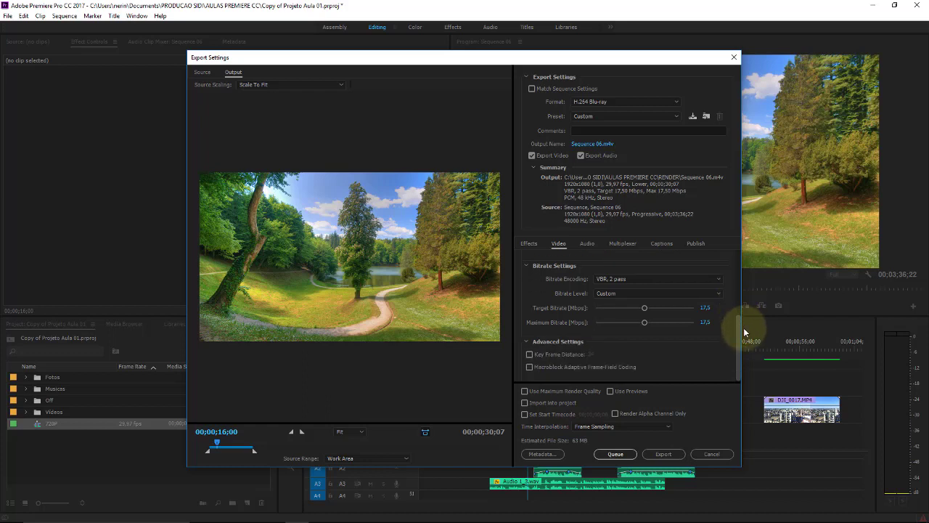
- Try the Low bitrate level, then return it to Custom (28.74 Mbps target, 24.88 maximum)
left_click(718, 294)
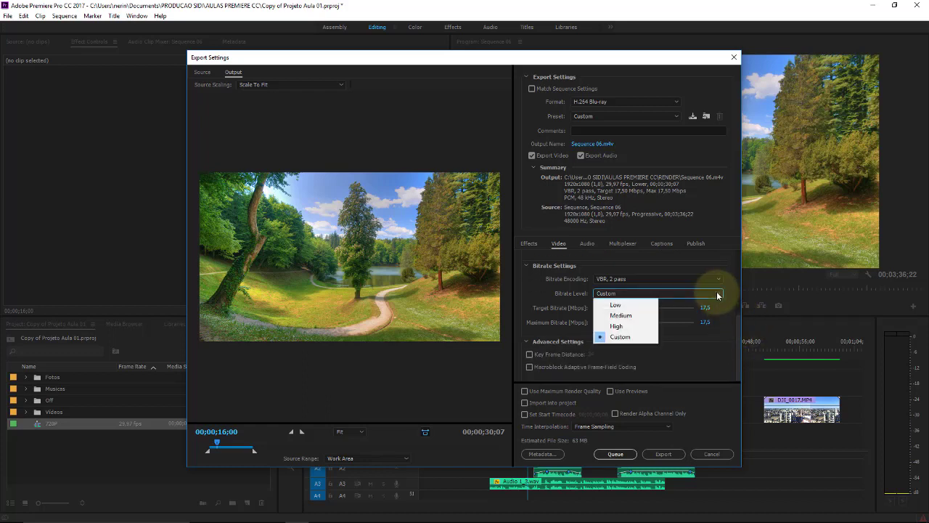
left_click(630, 305)
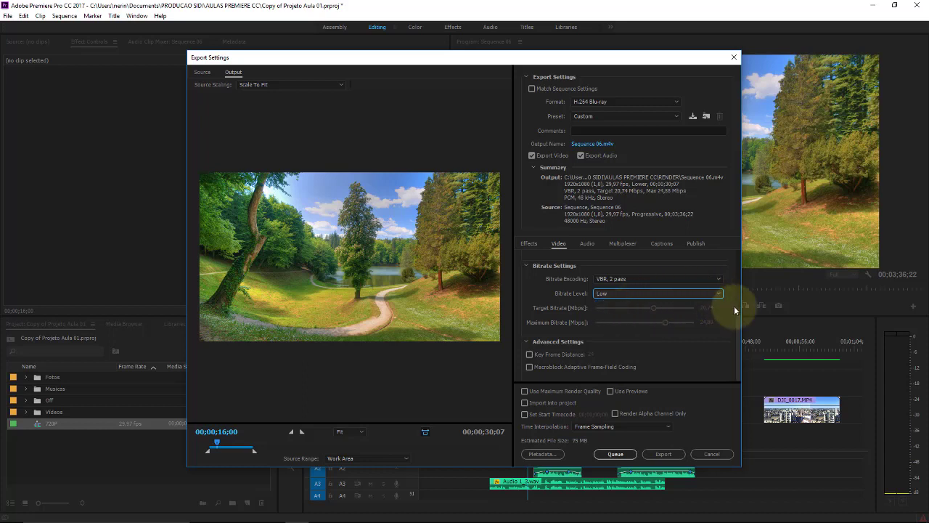
left_click(663, 294)
left_click(632, 339)
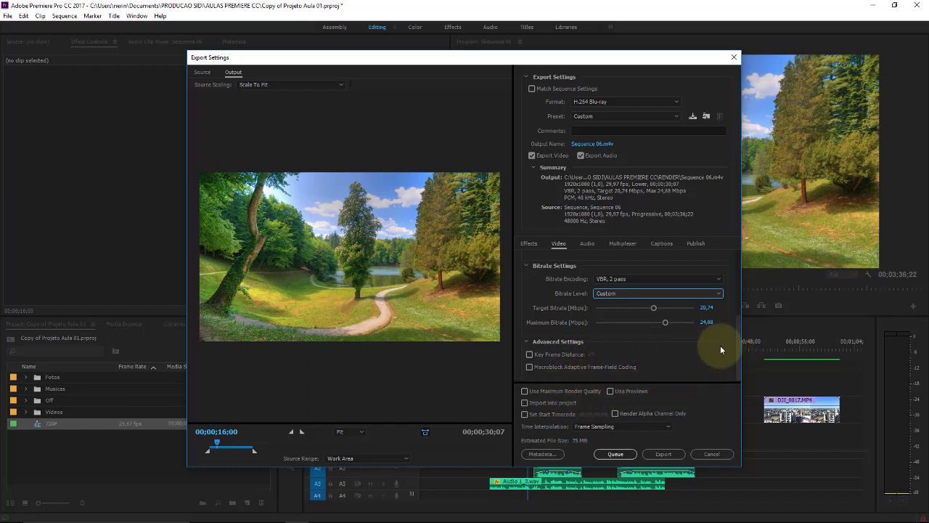
scroll(734, 291, "up", 5)
- Set audio to Dolby Digital with the Blu-ray primary stream codec, briefly trying PCM
left_click(587, 243)
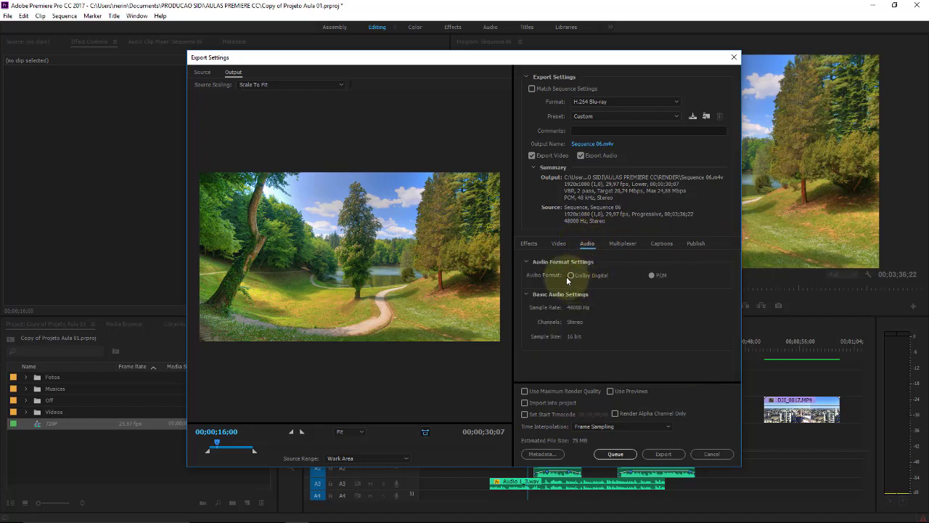
left_click(573, 277)
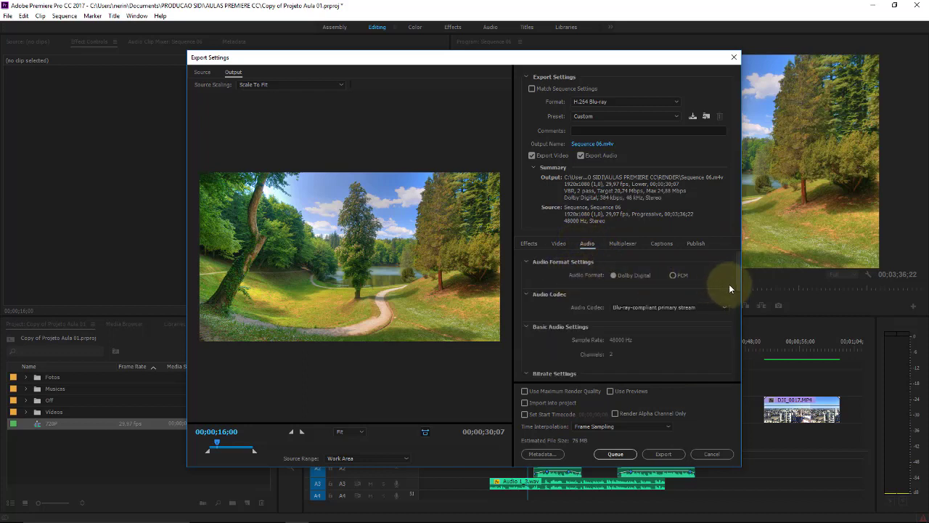
left_click(720, 306)
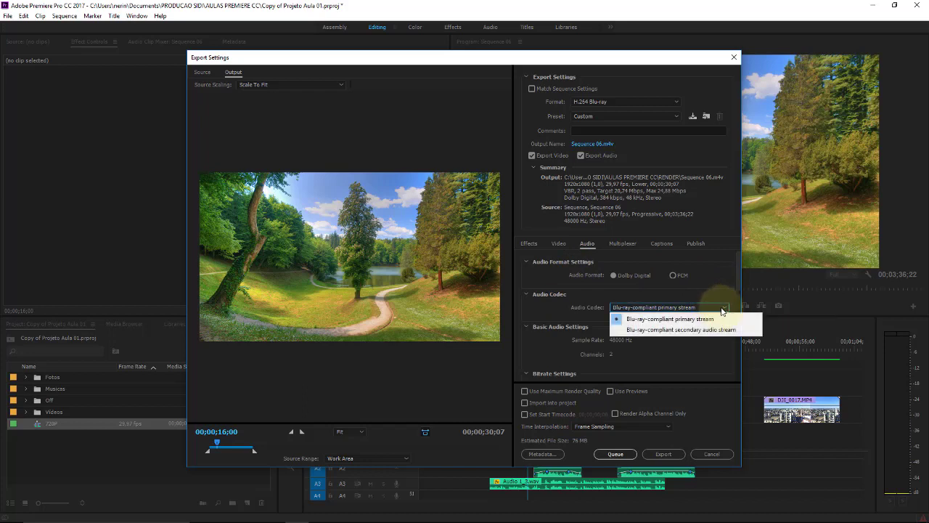
left_click(722, 311)
left_click(672, 275)
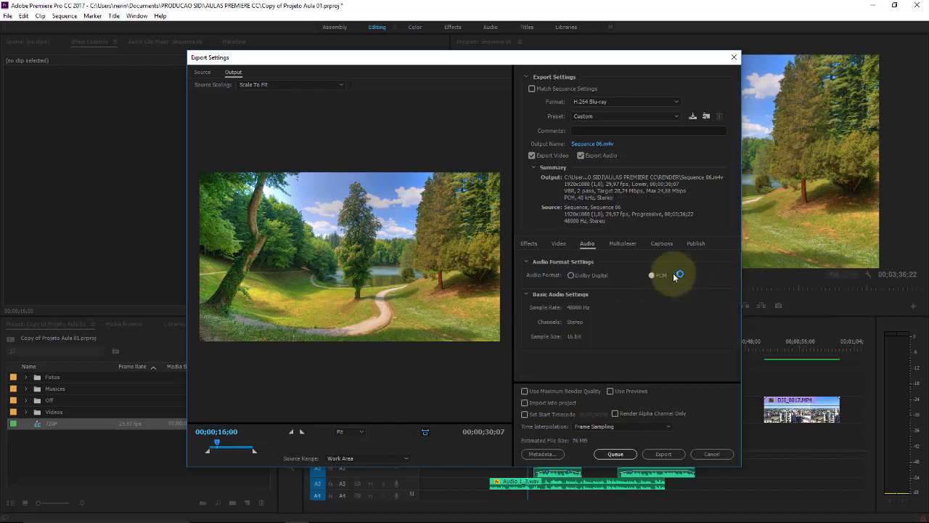
left_click(572, 275)
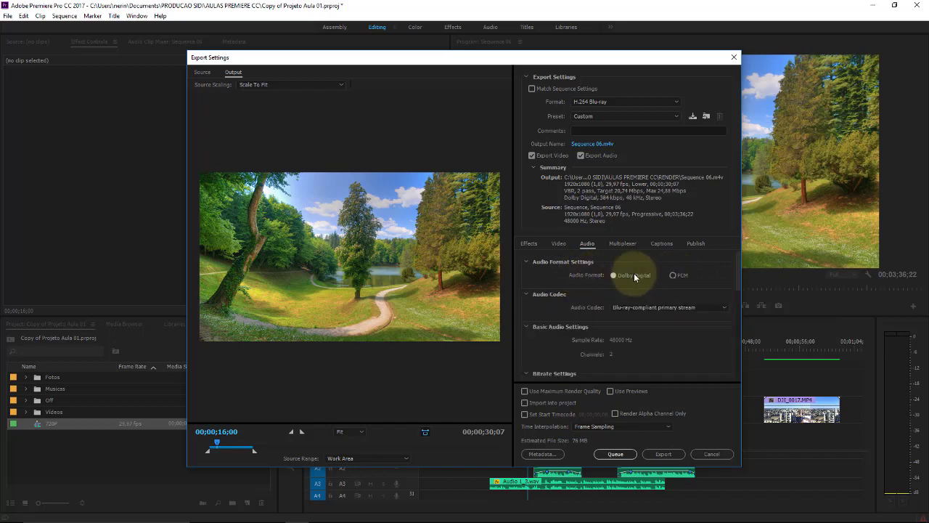
mouse_move(740, 272)
left_mouse_down()
mouse_move(746, 374)
mouse_move(725, 243)
left_mouse_up()
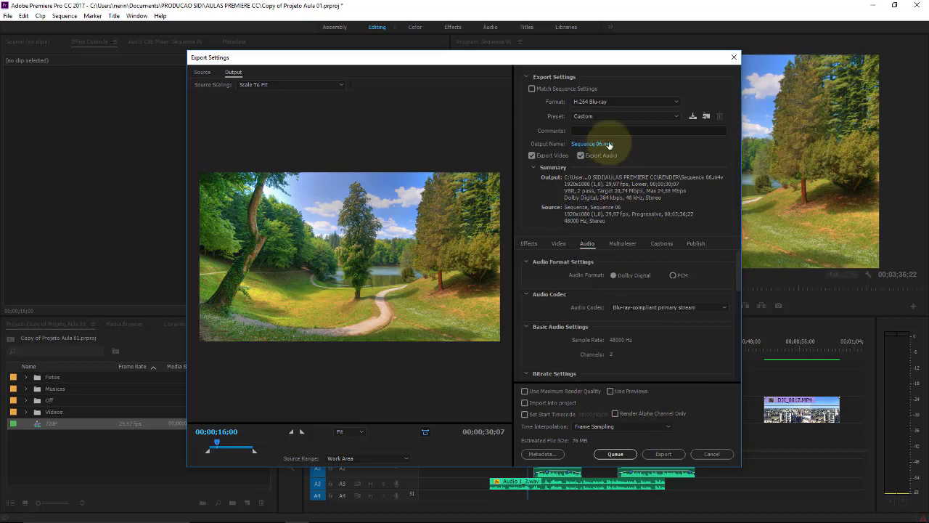
- Cancel the export settings and scrub Sequence 06's playhead back to about 15 seconds
left_click(723, 453)
left_click_drag(538, 344, 528, 346)
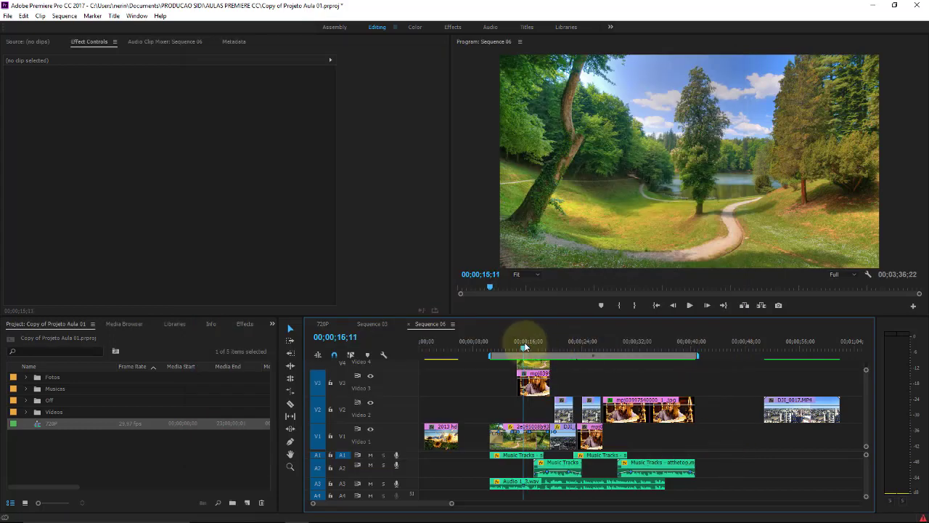